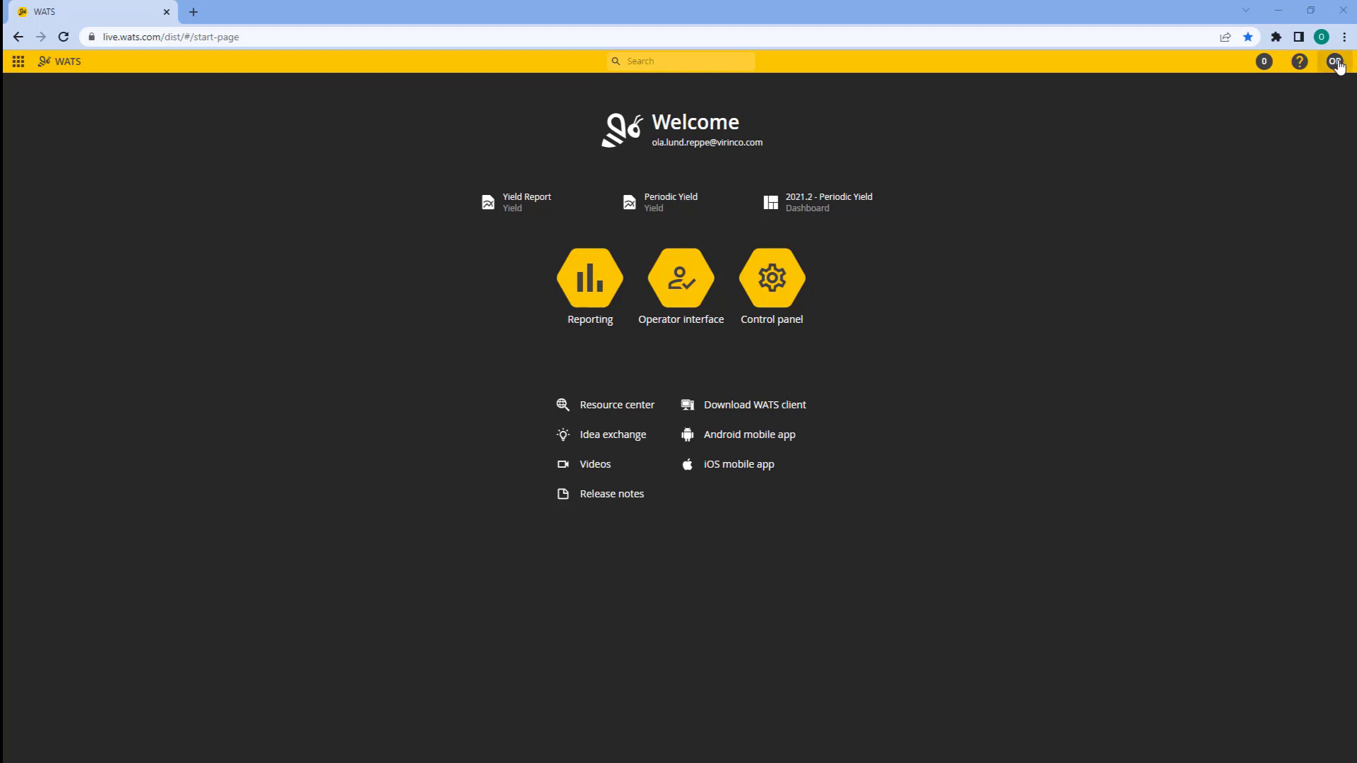
Step: Look through the account, help, notification, navigation and search menus on the WATS start page
click(1336, 64)
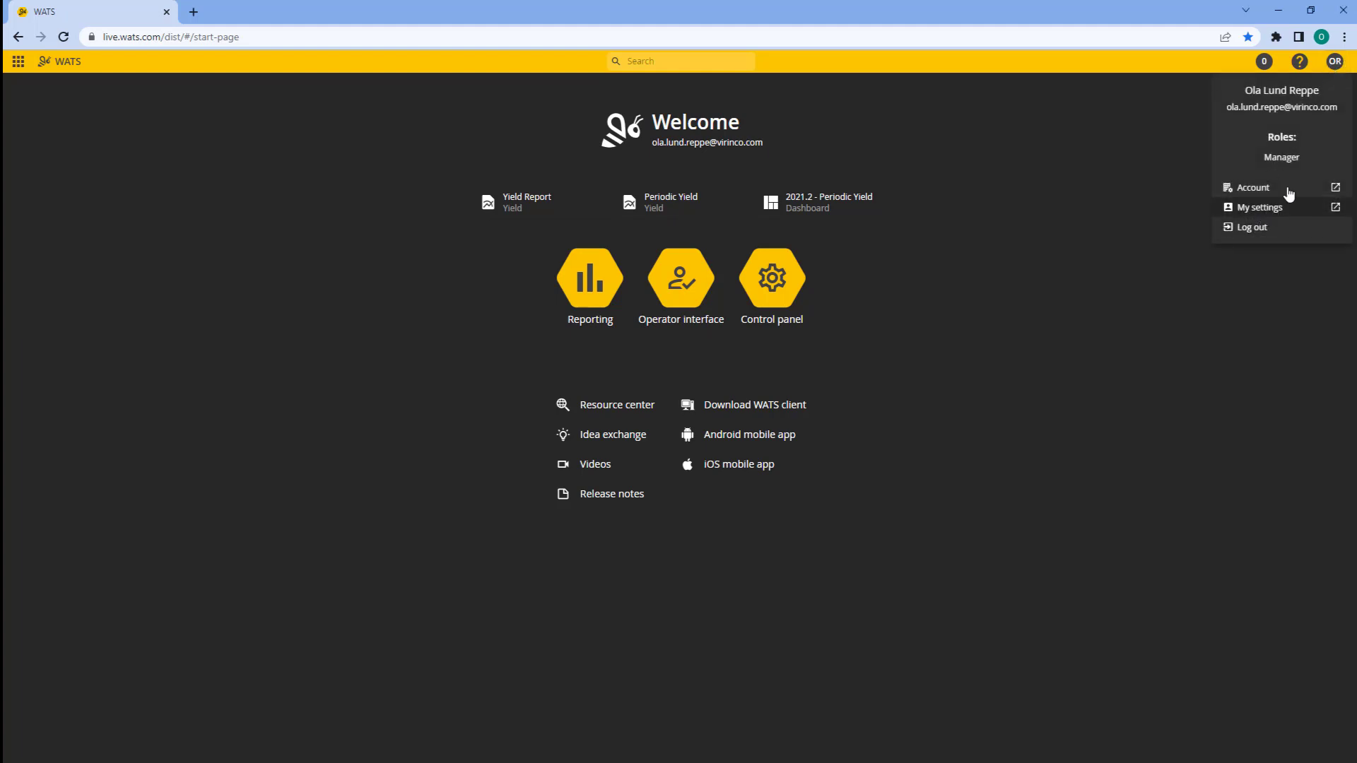
click(1301, 64)
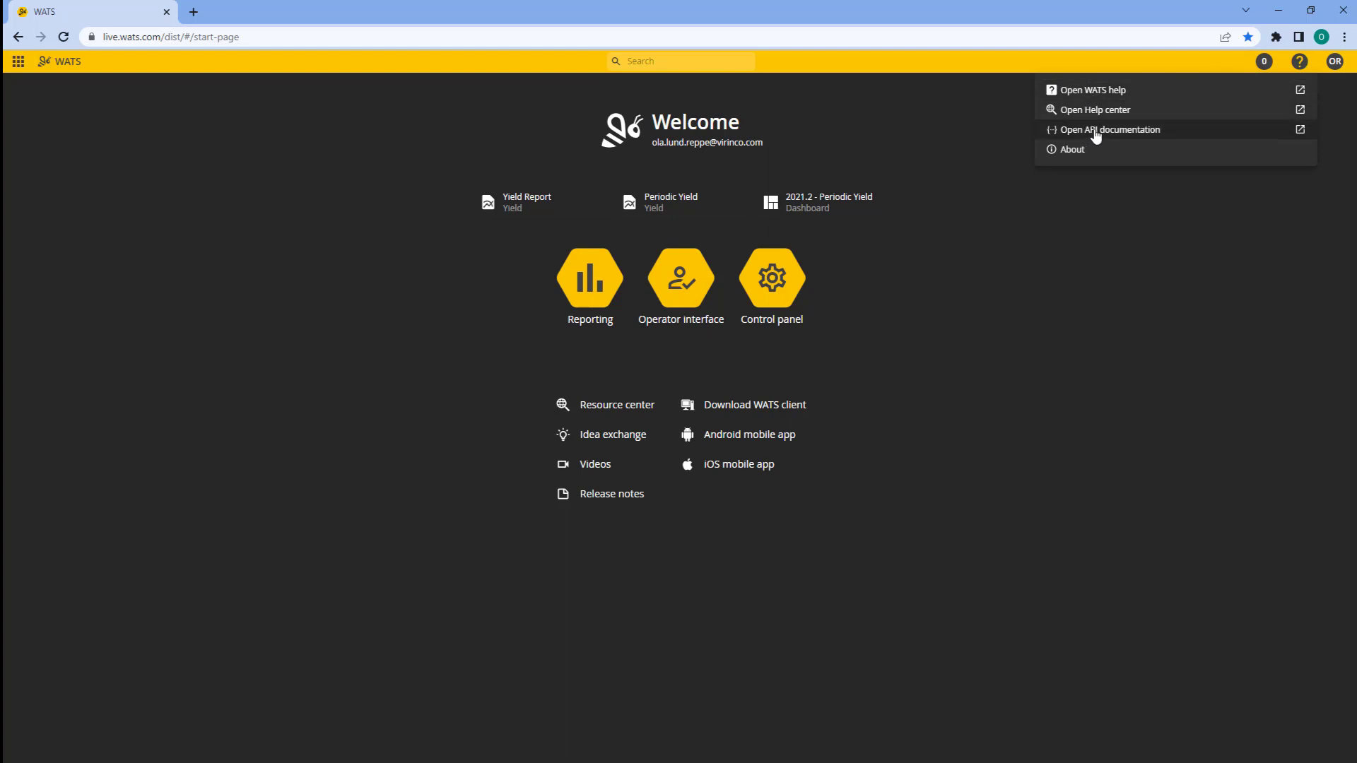
click(1265, 62)
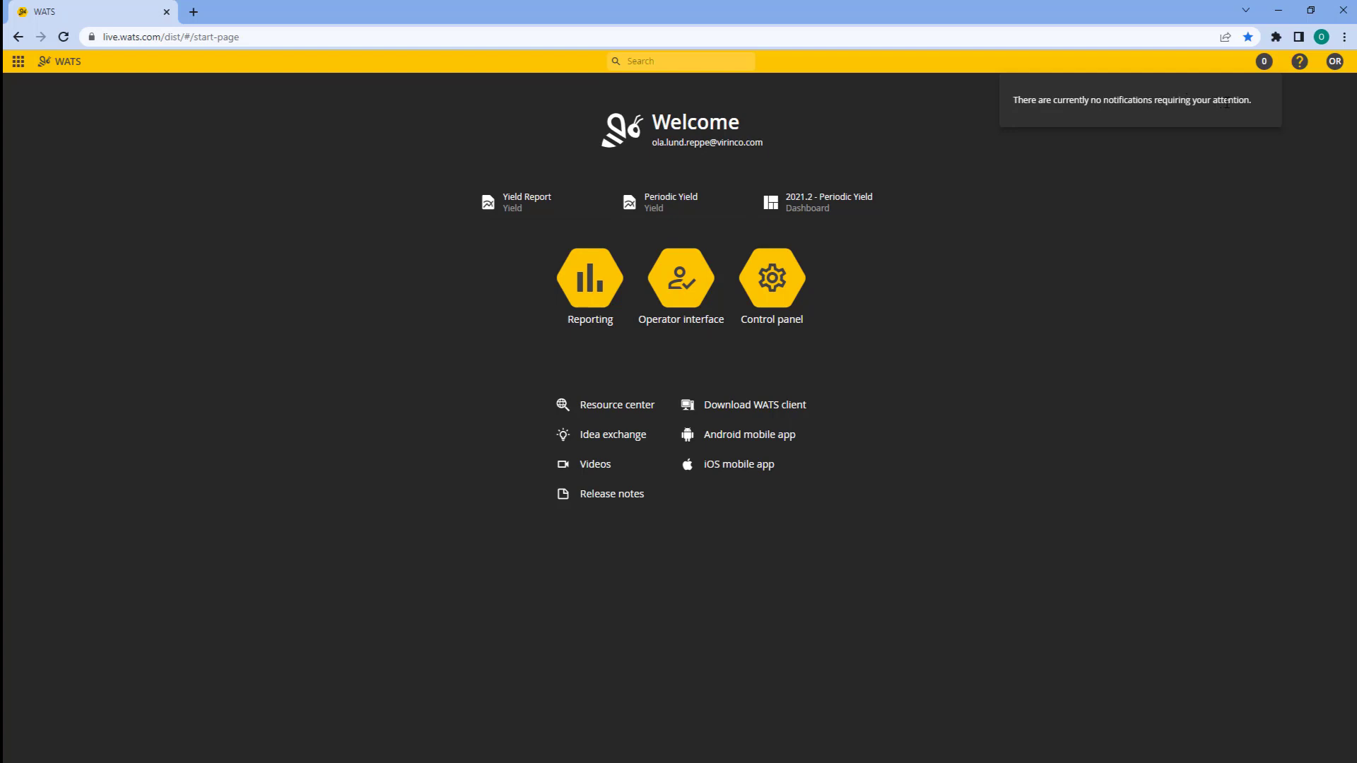
click(1205, 163)
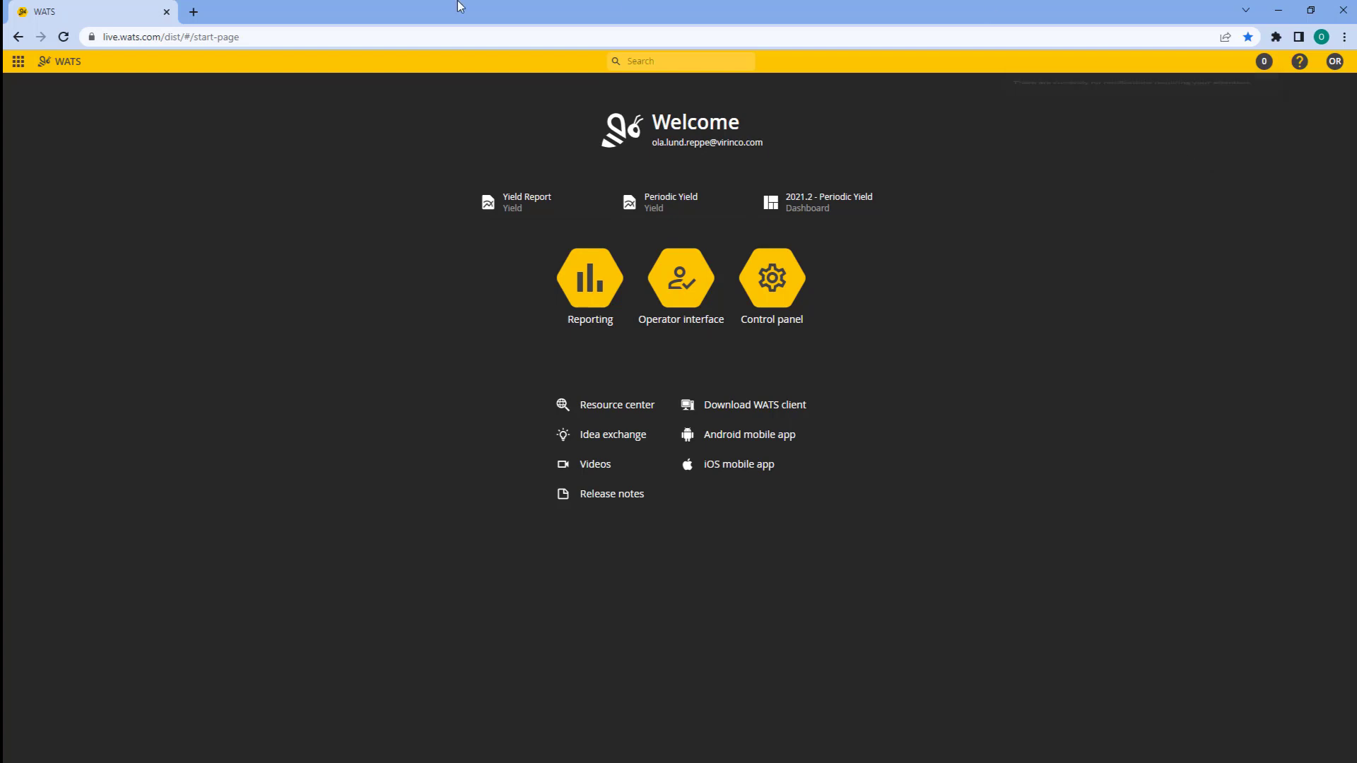
click(18, 64)
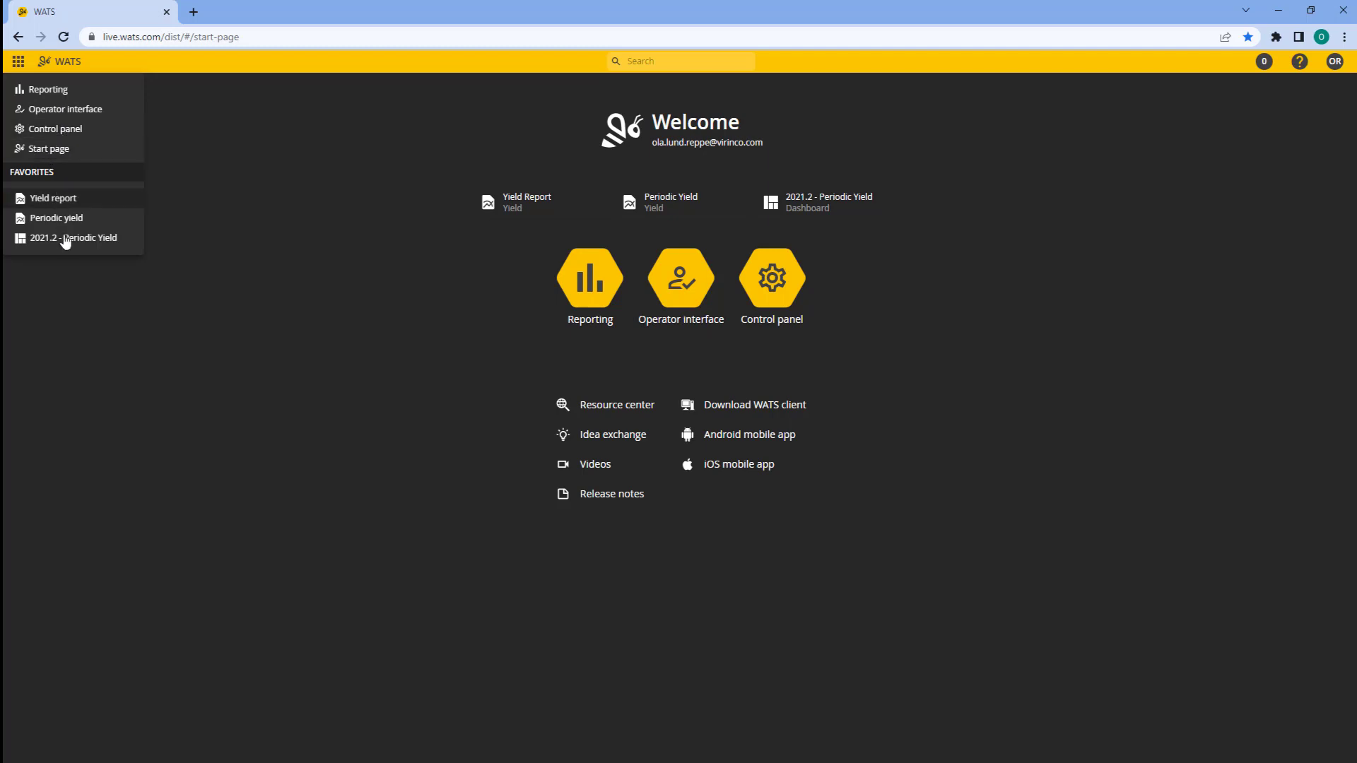
click(248, 182)
click(657, 63)
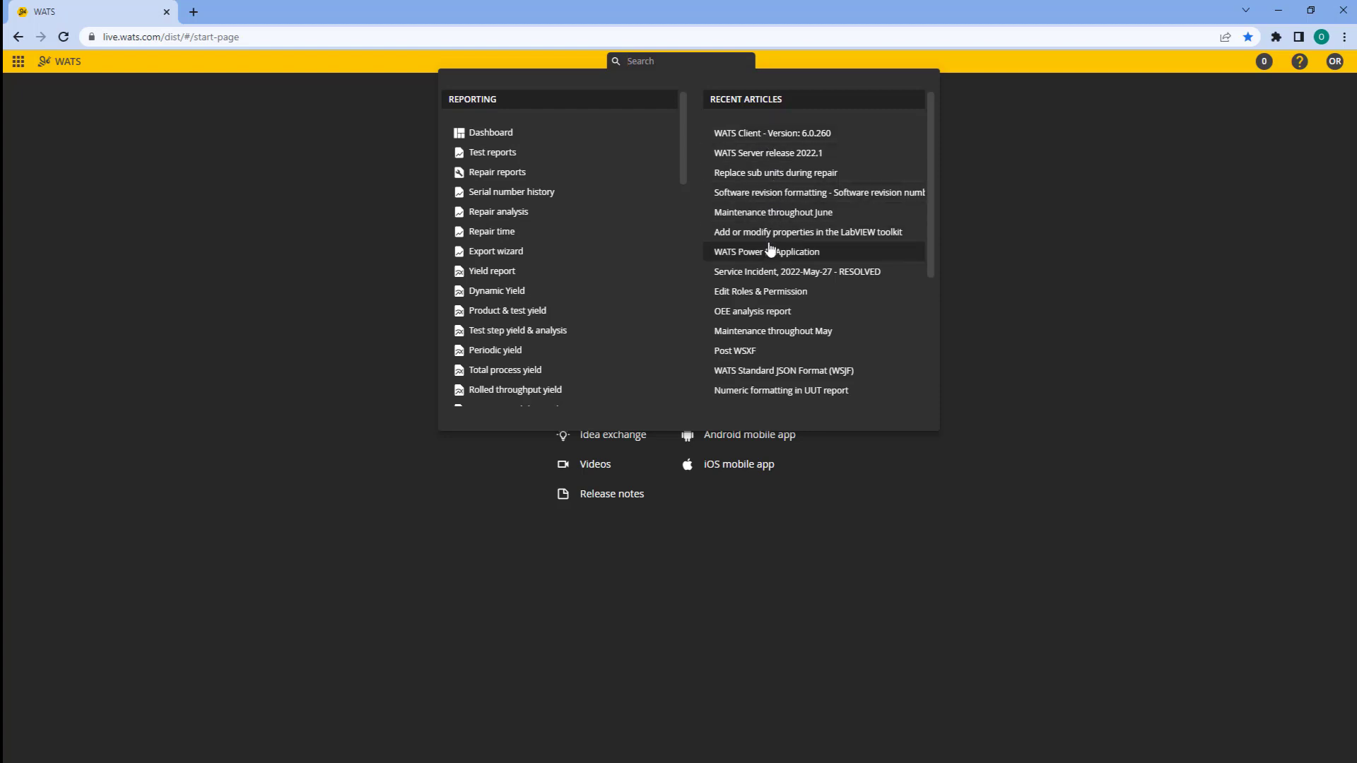
click(1043, 194)
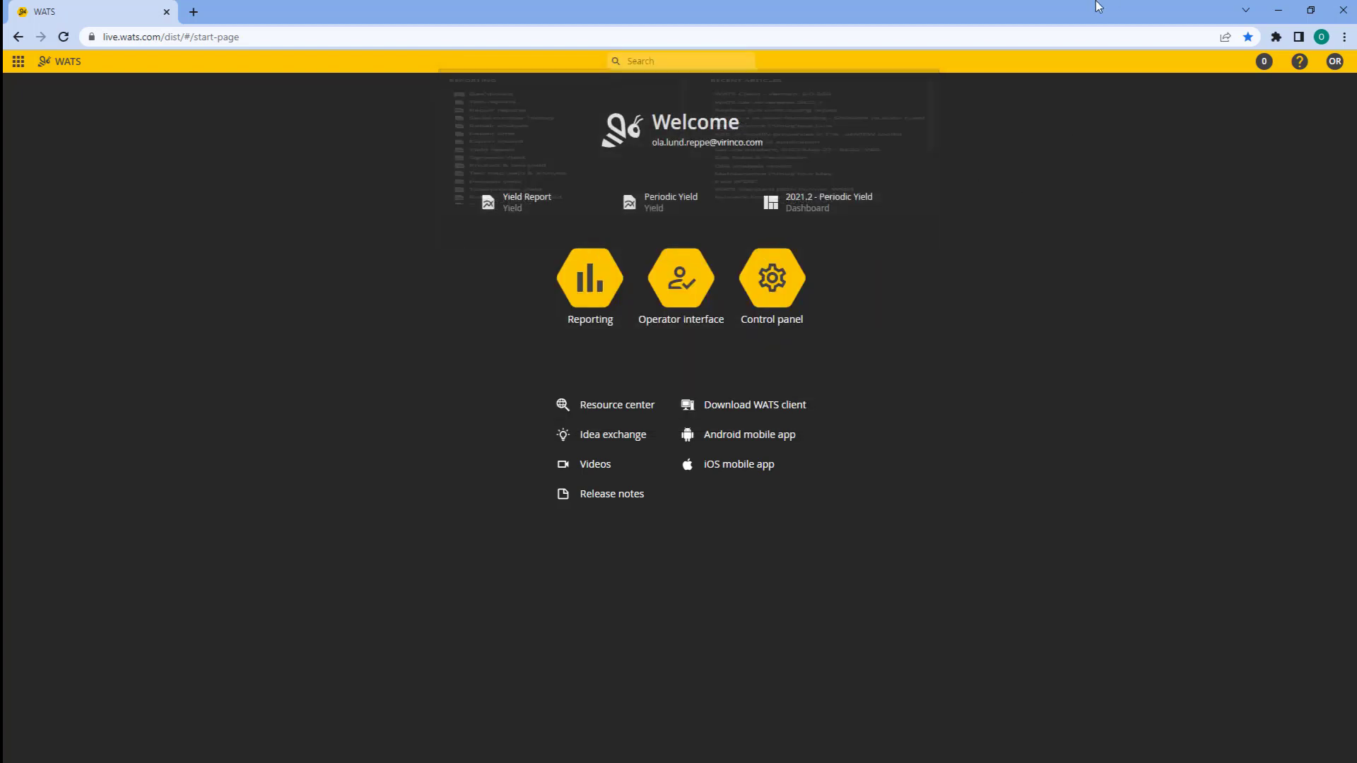
Step: Open the Reporting area and browse its root cause, dashboard and report lists, pinning and unpinning the report list
click(592, 285)
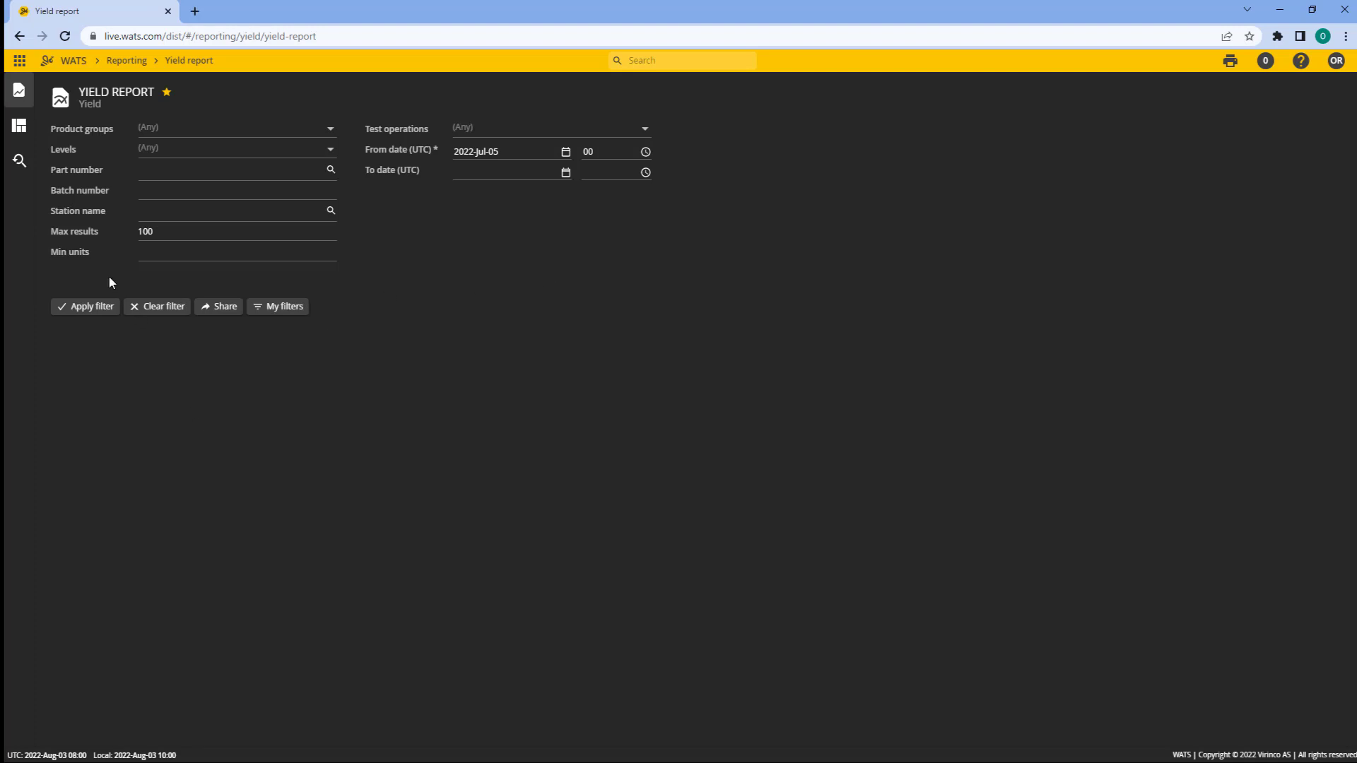
click(20, 163)
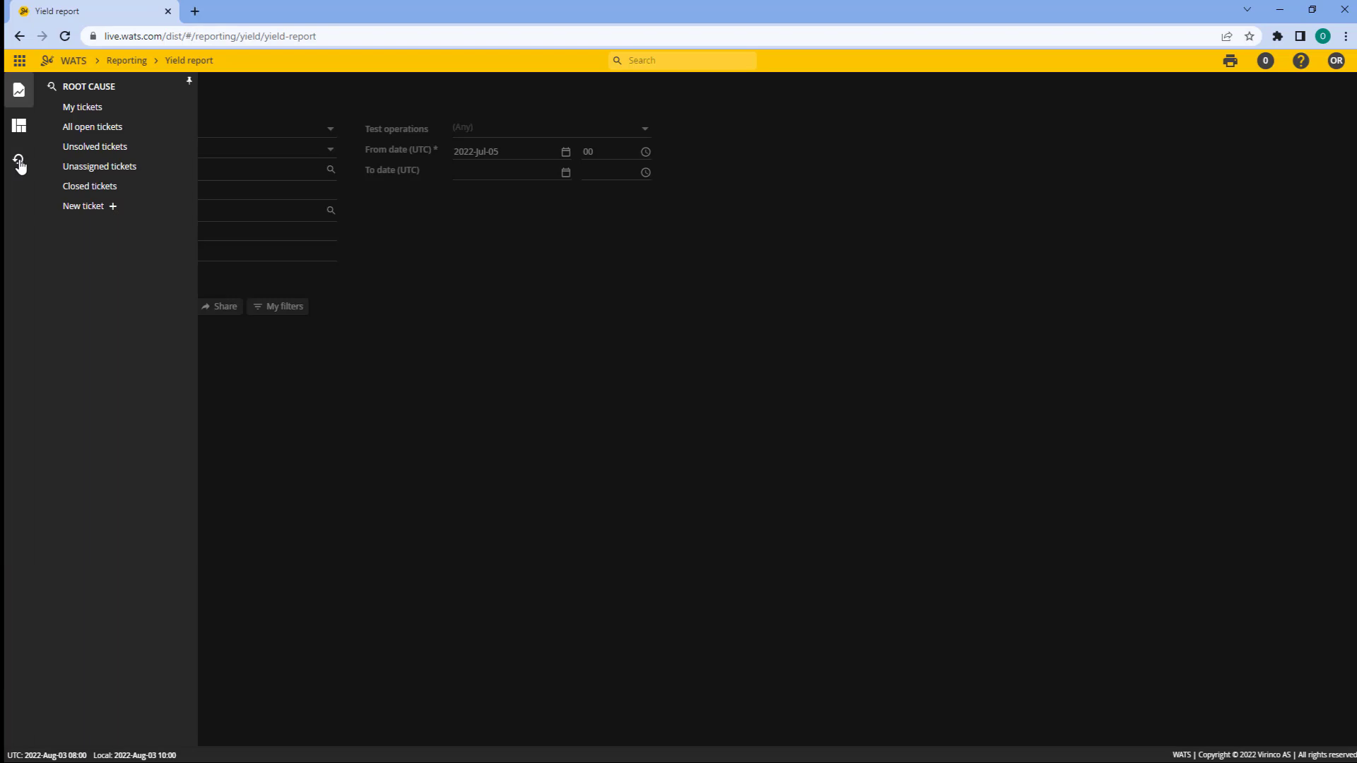
click(10, 133)
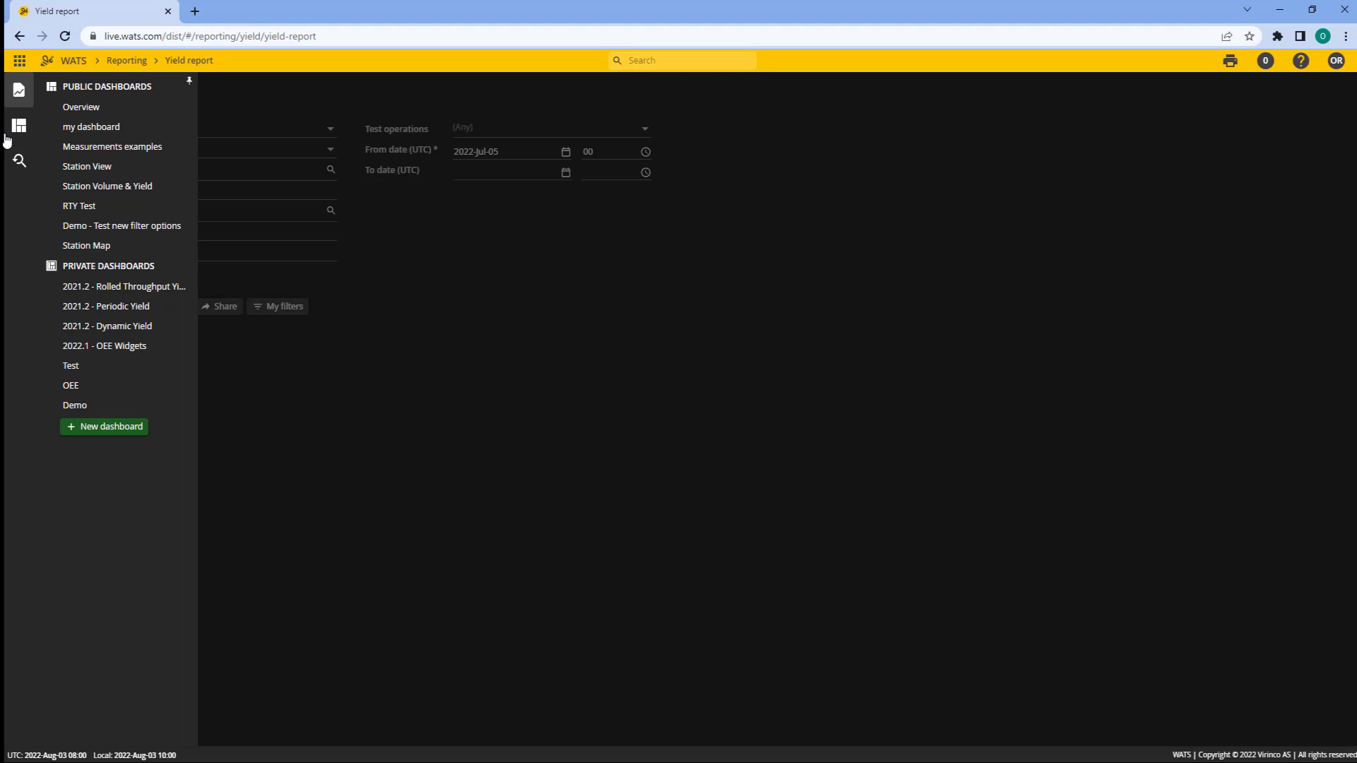
click(19, 90)
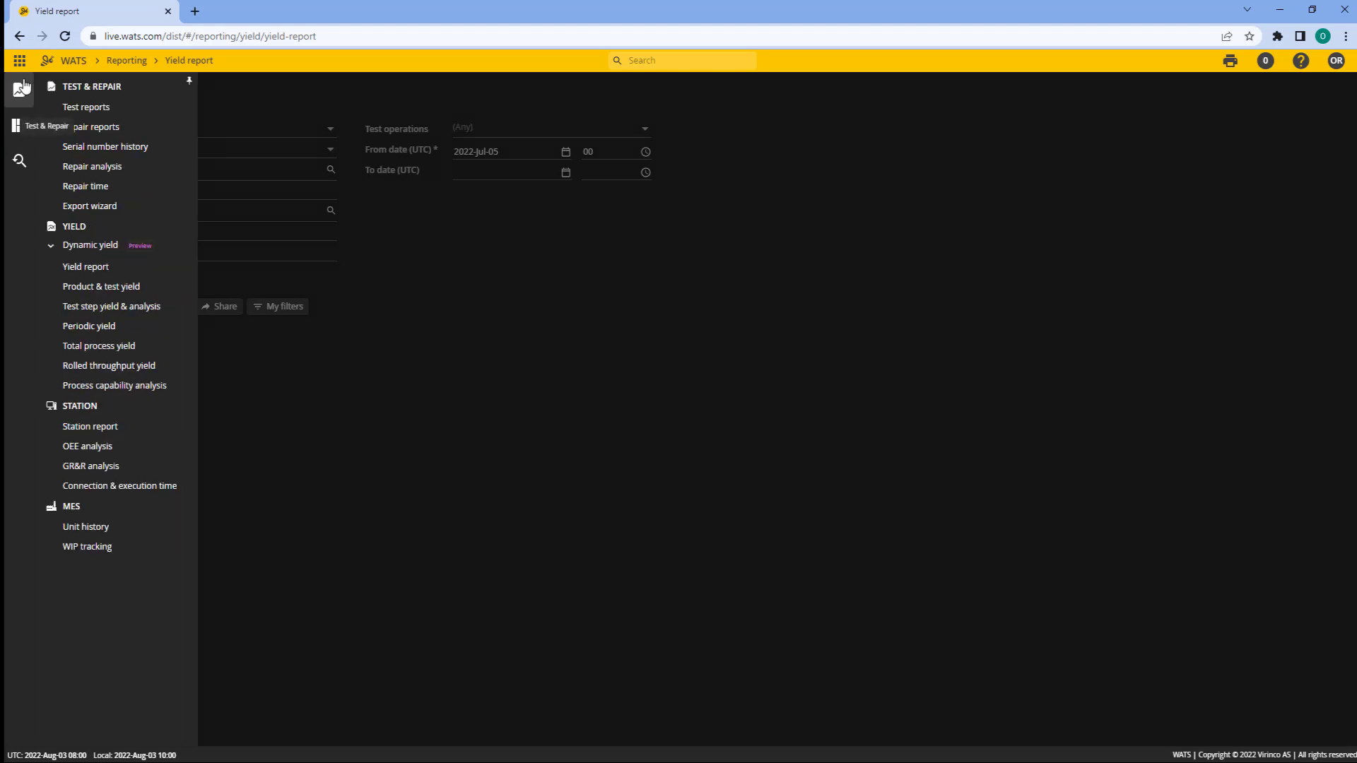
click(189, 84)
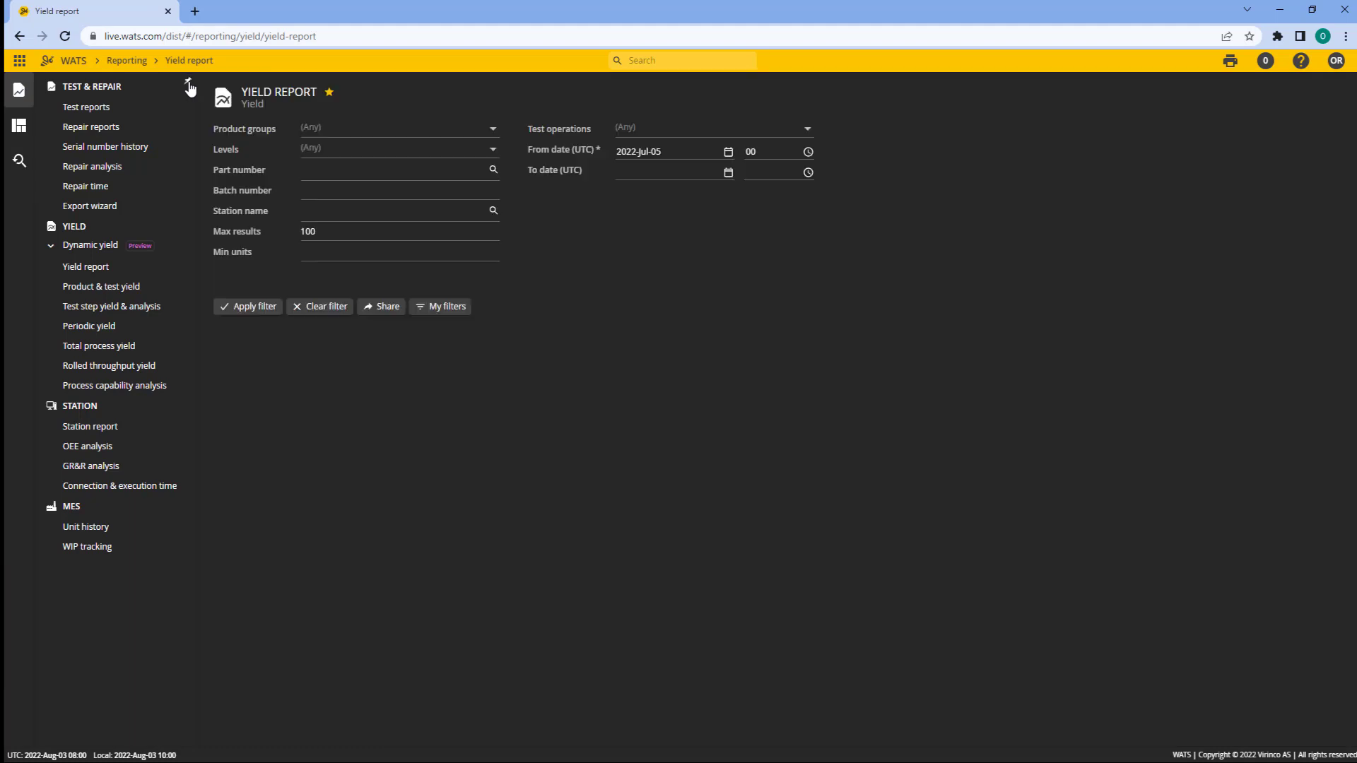
click(189, 86)
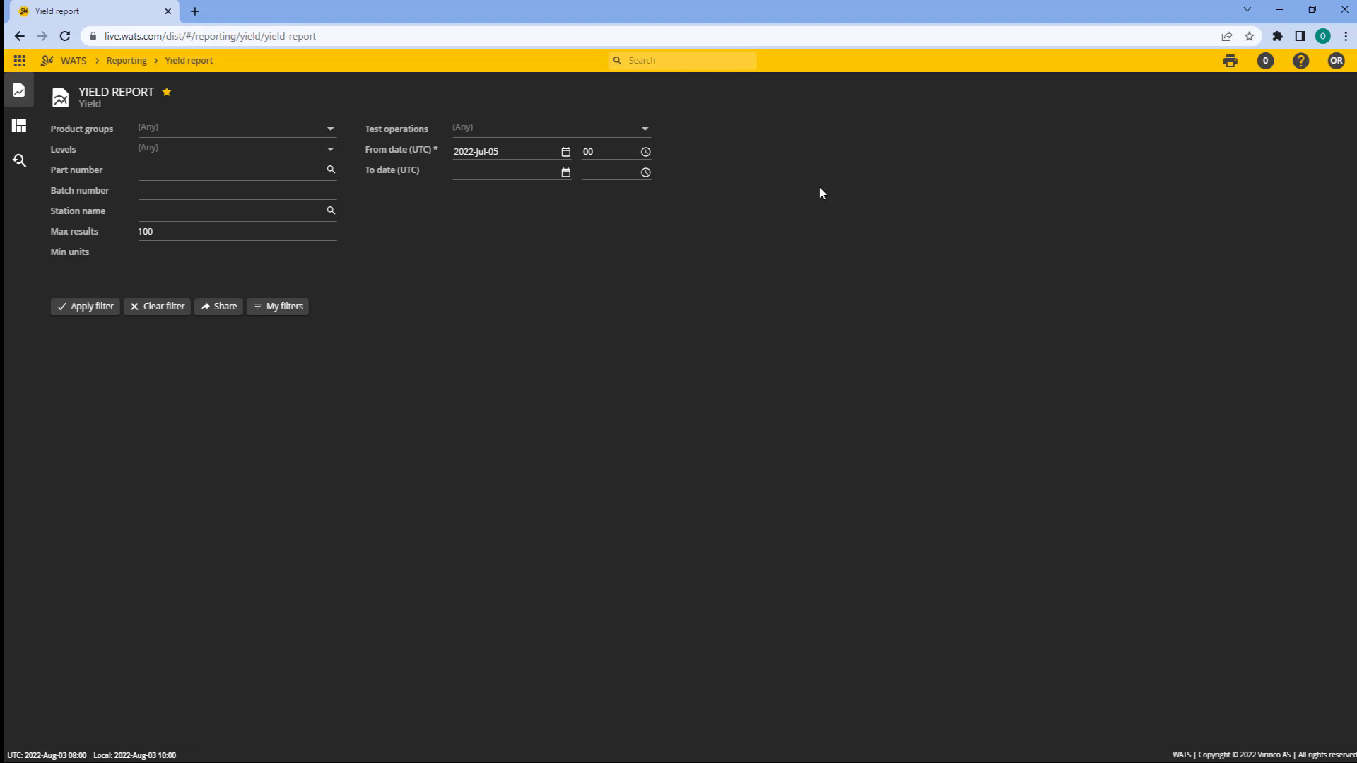
Step: Review the available choices in the product groups and levels filters of the yield report
click(1336, 60)
click(215, 130)
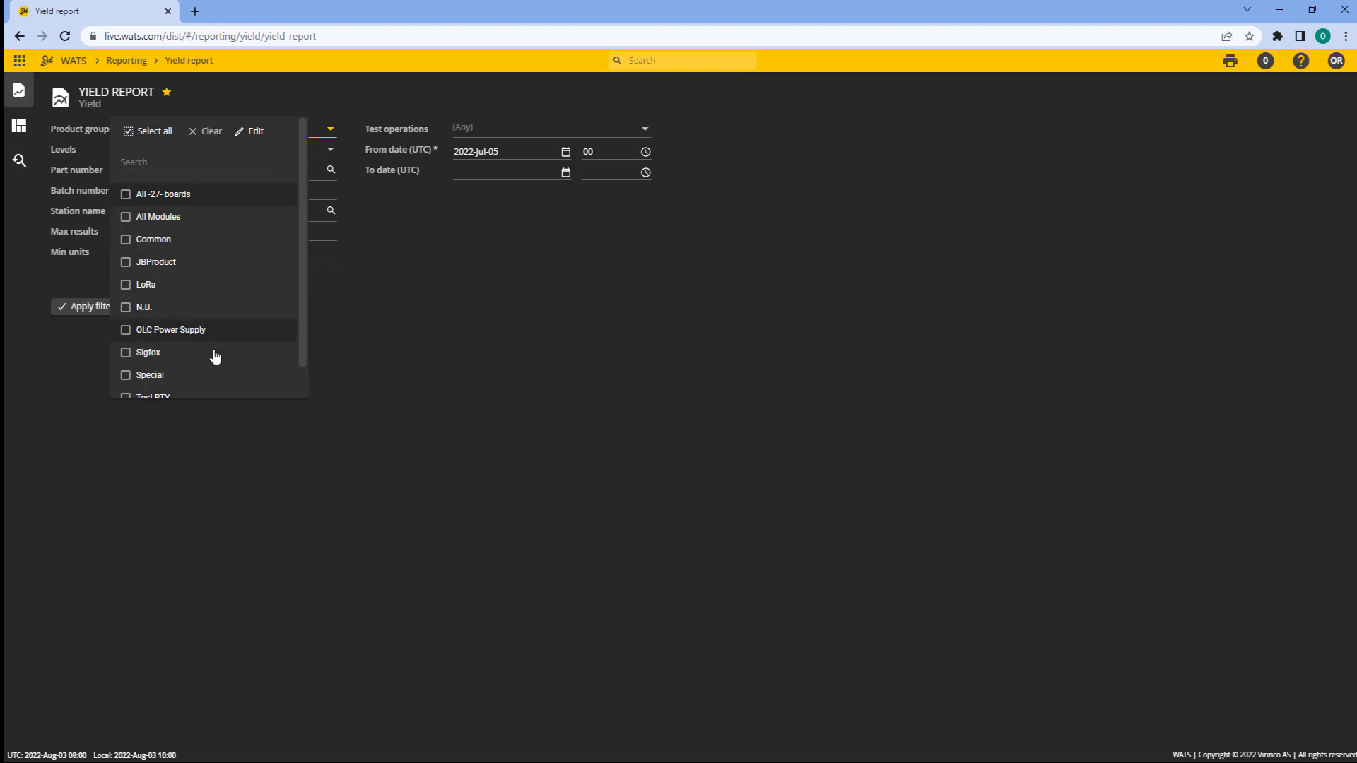
click(468, 328)
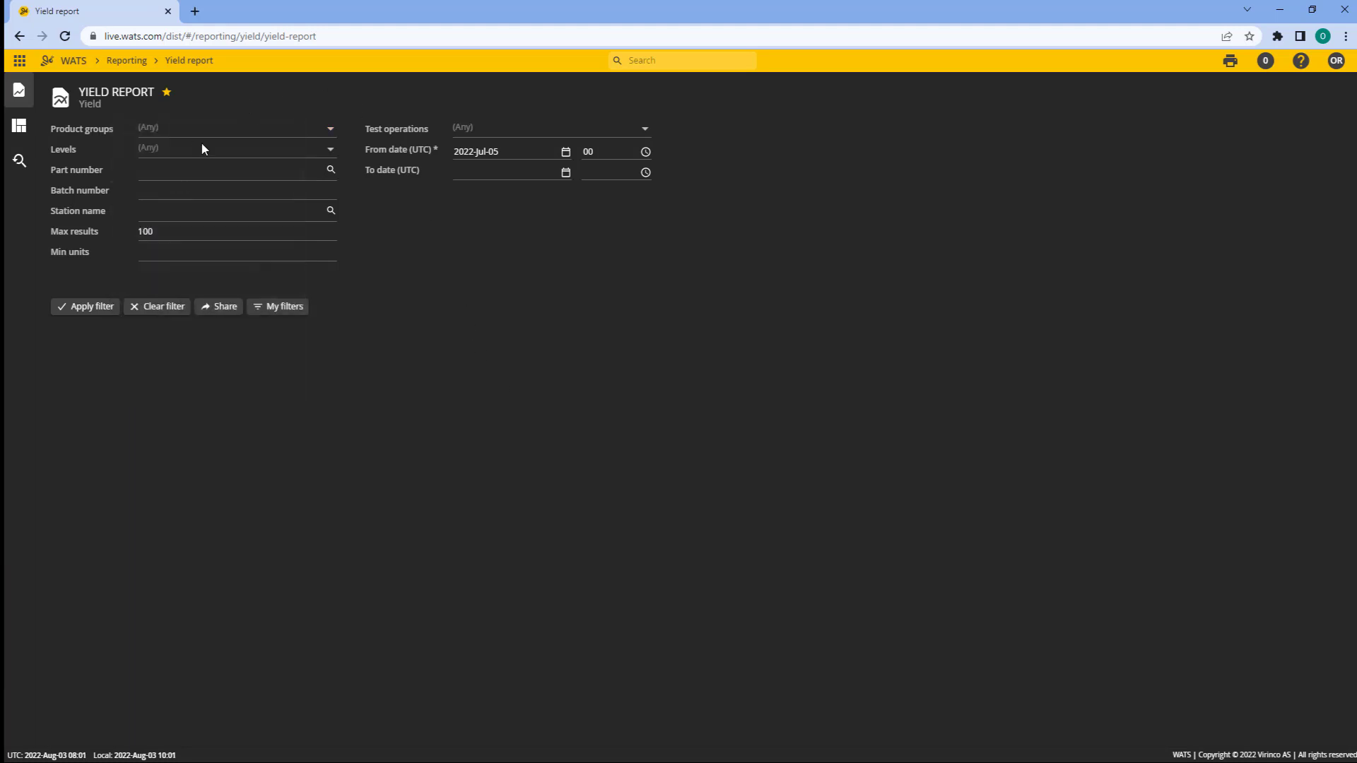
click(253, 153)
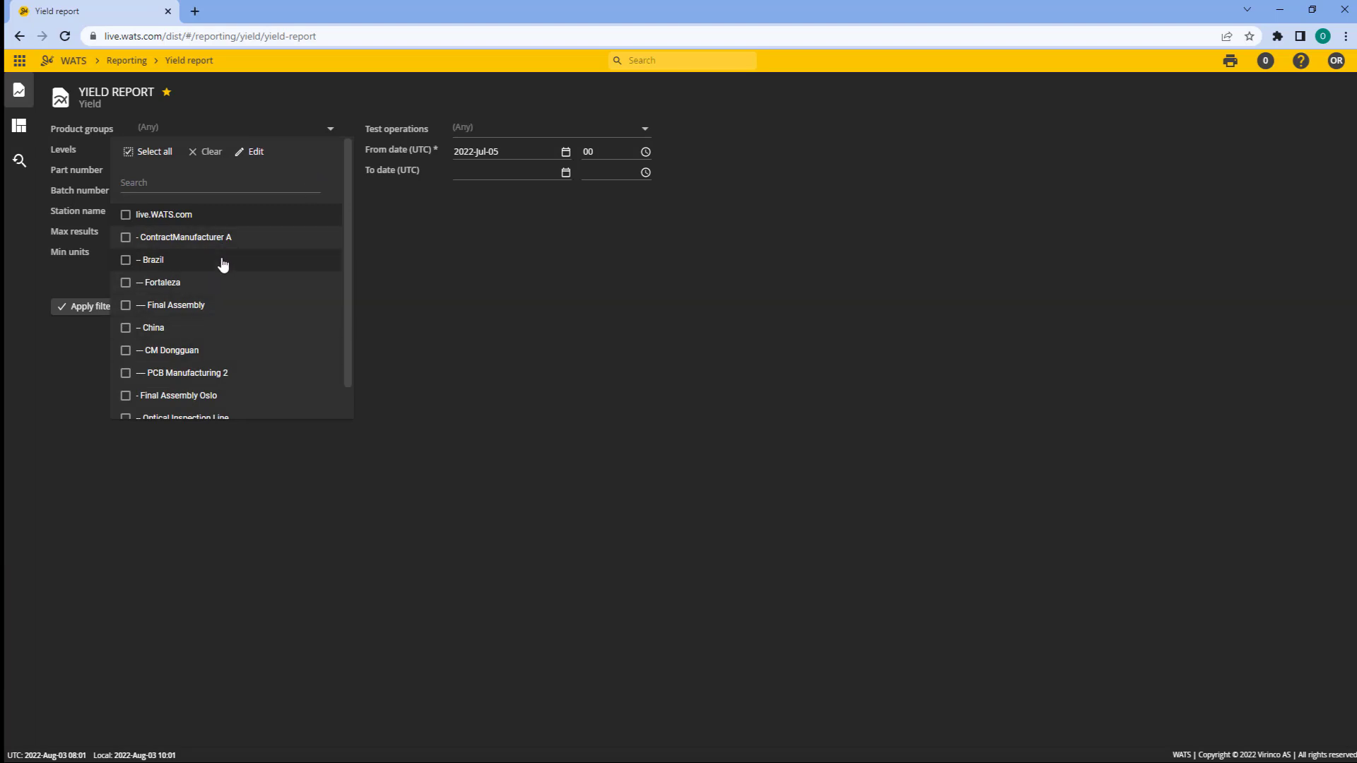
click(458, 270)
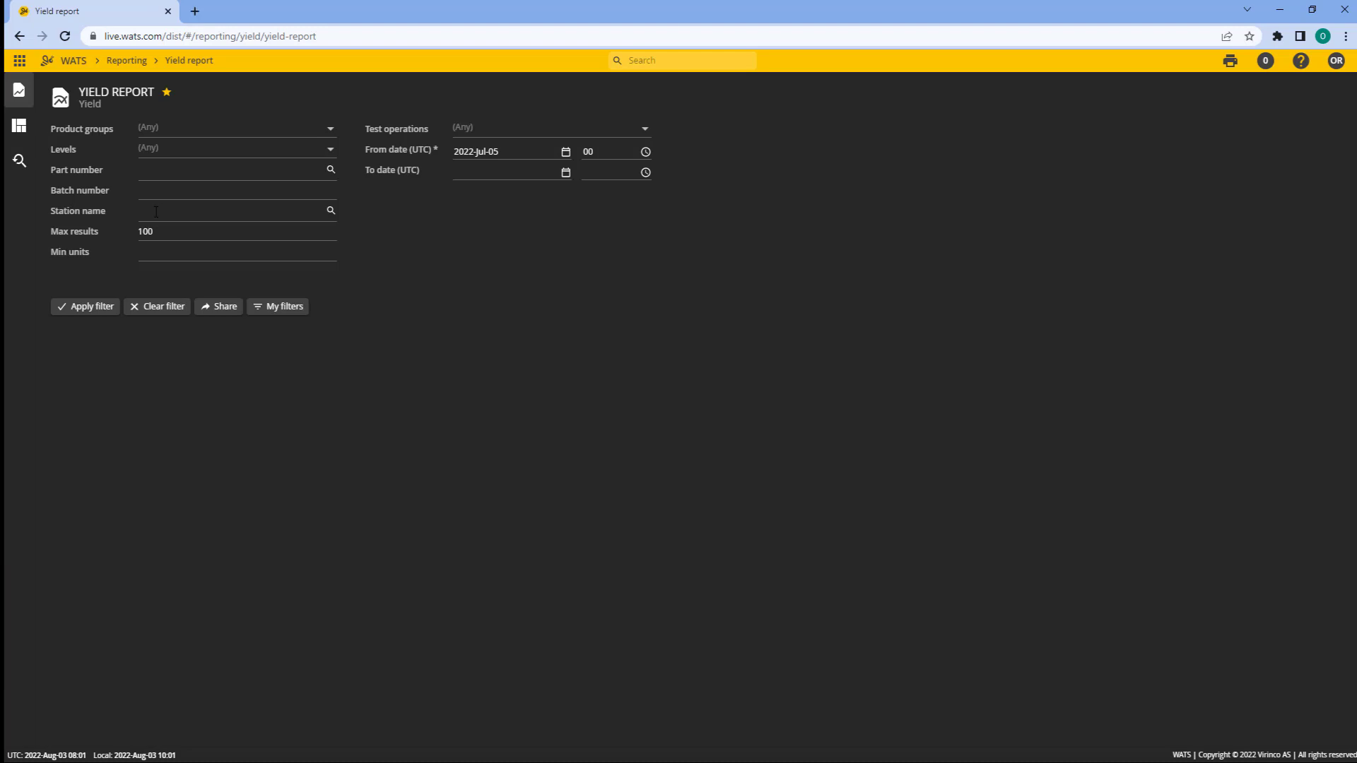
Step: Filter the yield report by part number using the wildcard pattern 2%
click(161, 167)
text(%*)
key(BackSpace)
text(?)
key(BackSpace)
text(_)
key(BackSpace)
text(2%)
key(Return)
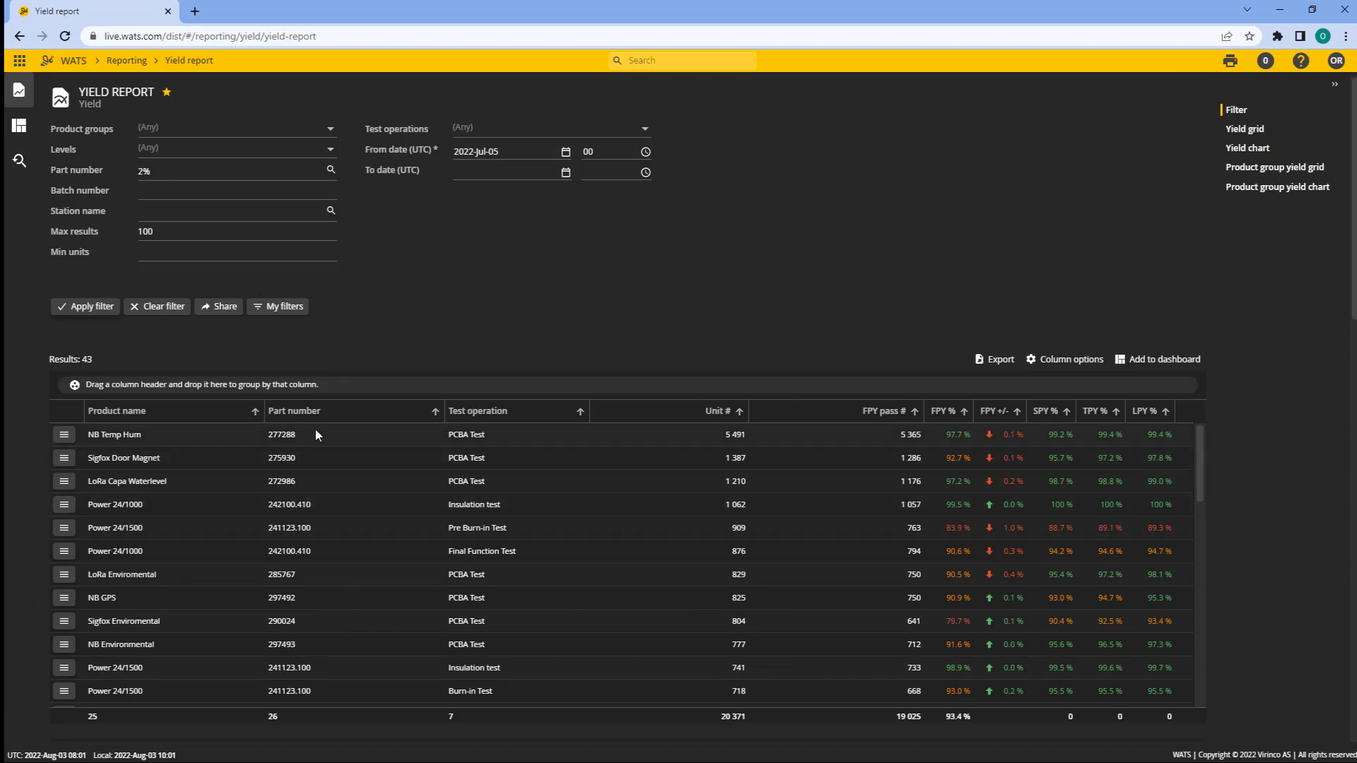
Step: Copy the first seven rows' part numbers, 277288 through 285767, into the part number filter and apply it
drag(349, 430, 344, 584)
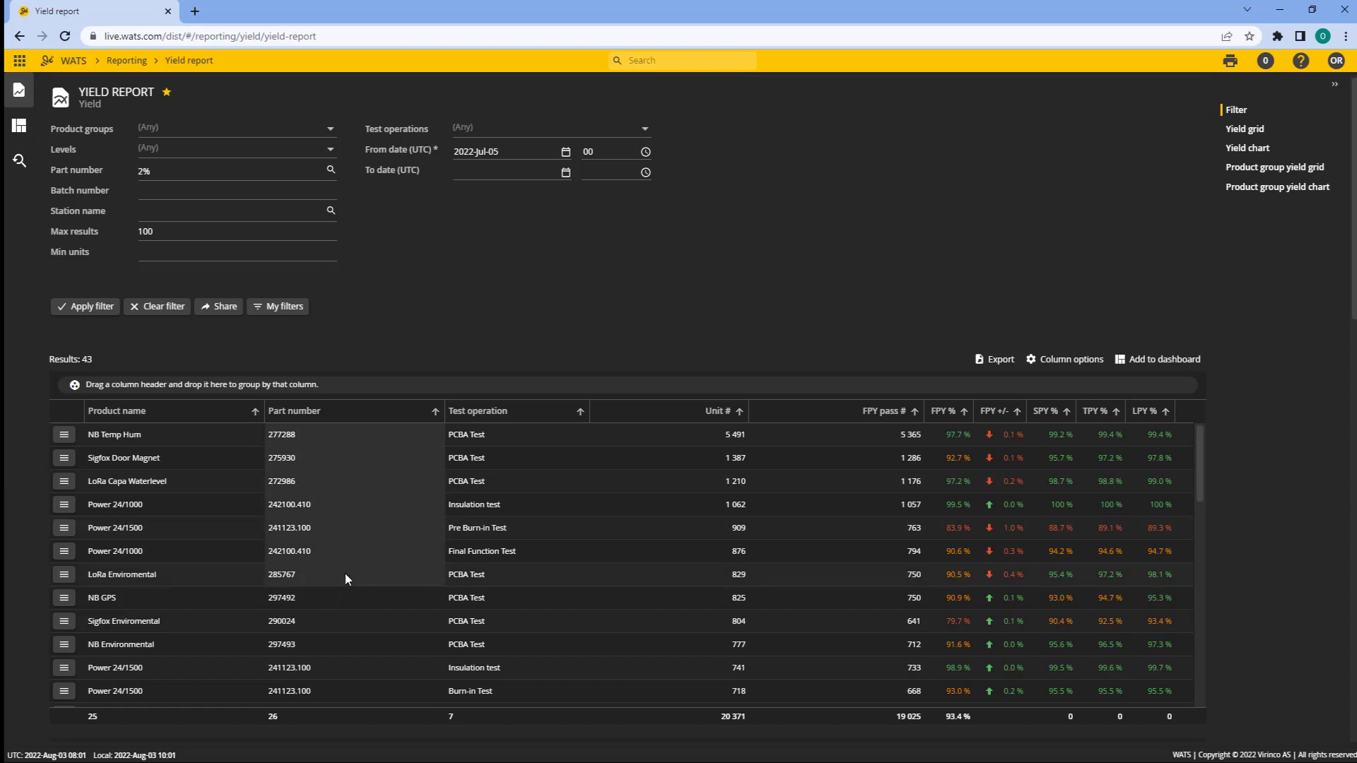
click(195, 173)
text(277288; 275930; 272986; 242100.410; 241123.100; 242100.410; 285767)
click(90, 300)
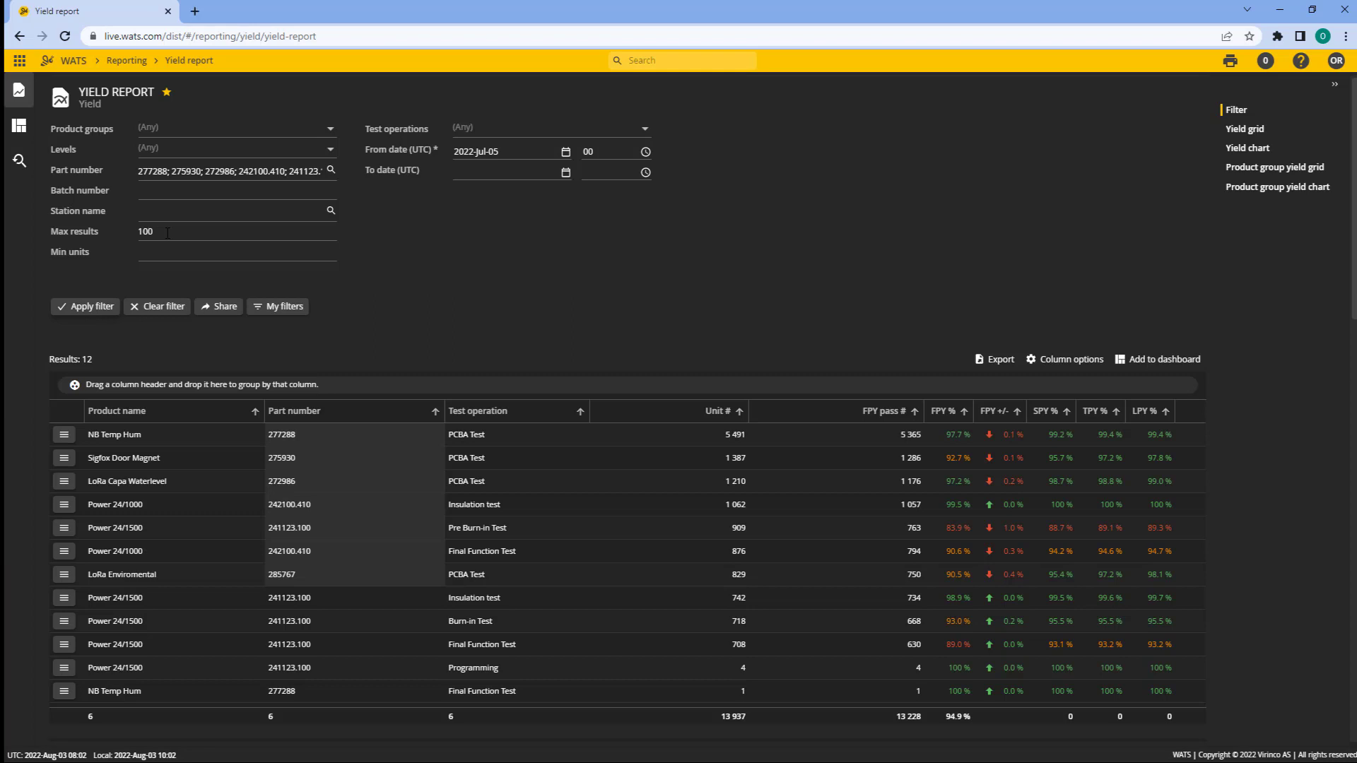
Step: Review the options in the test operations filter and the account menu's settings entries
click(525, 129)
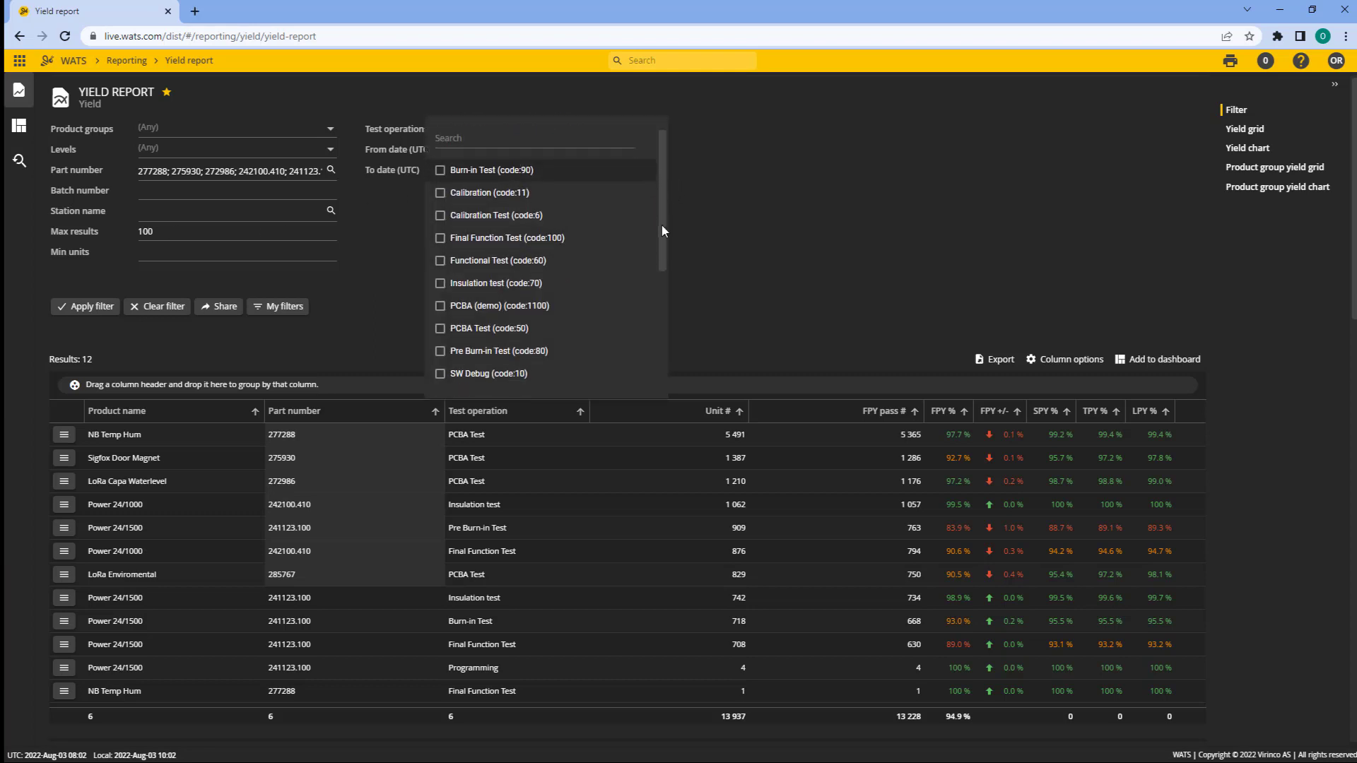
drag(662, 225, 668, 188)
click(414, 104)
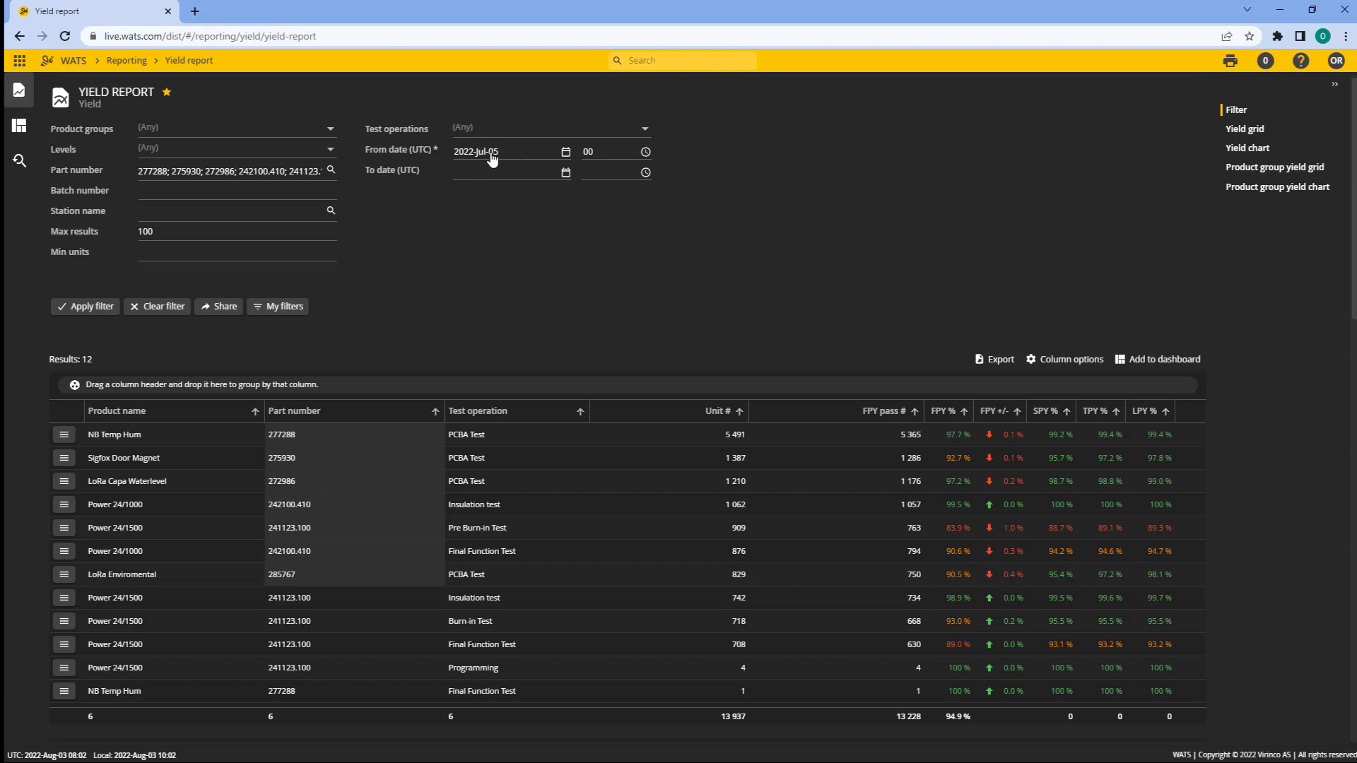
click(1336, 60)
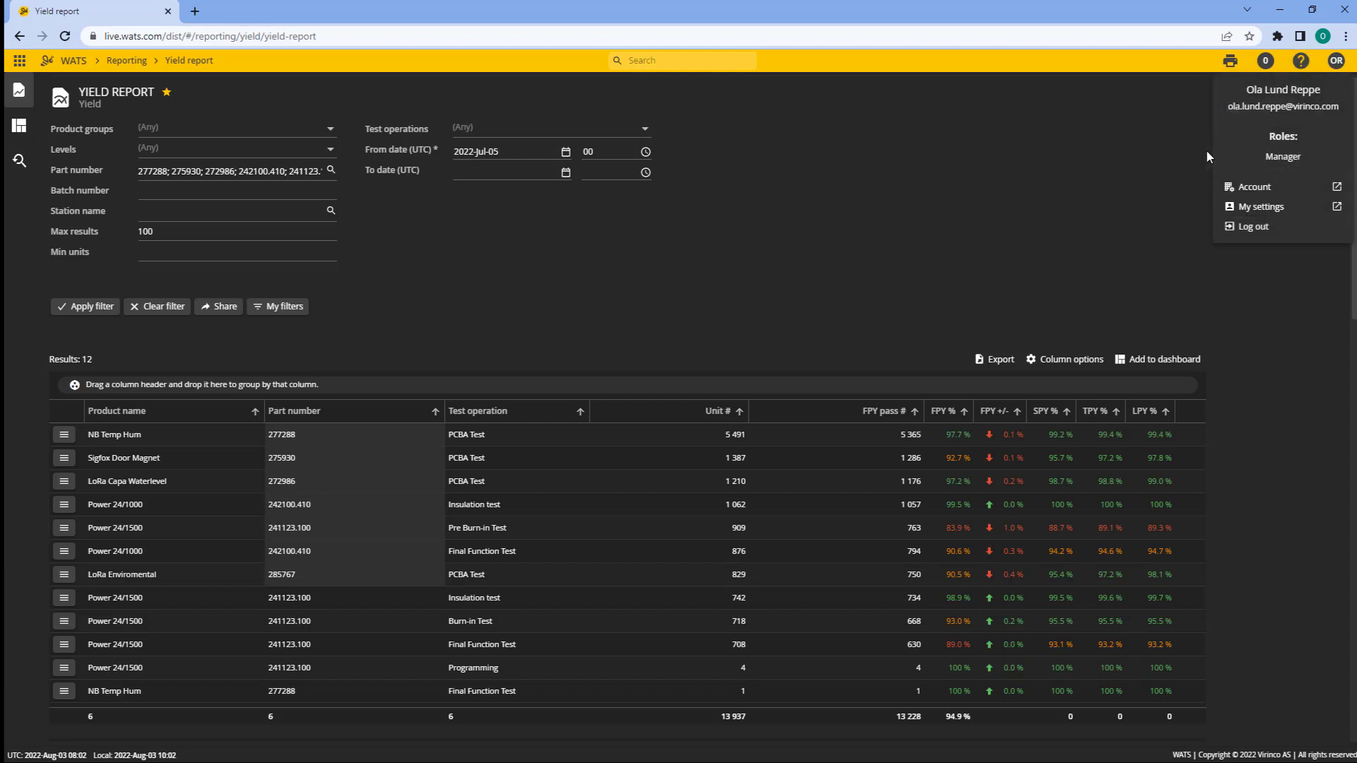
click(785, 215)
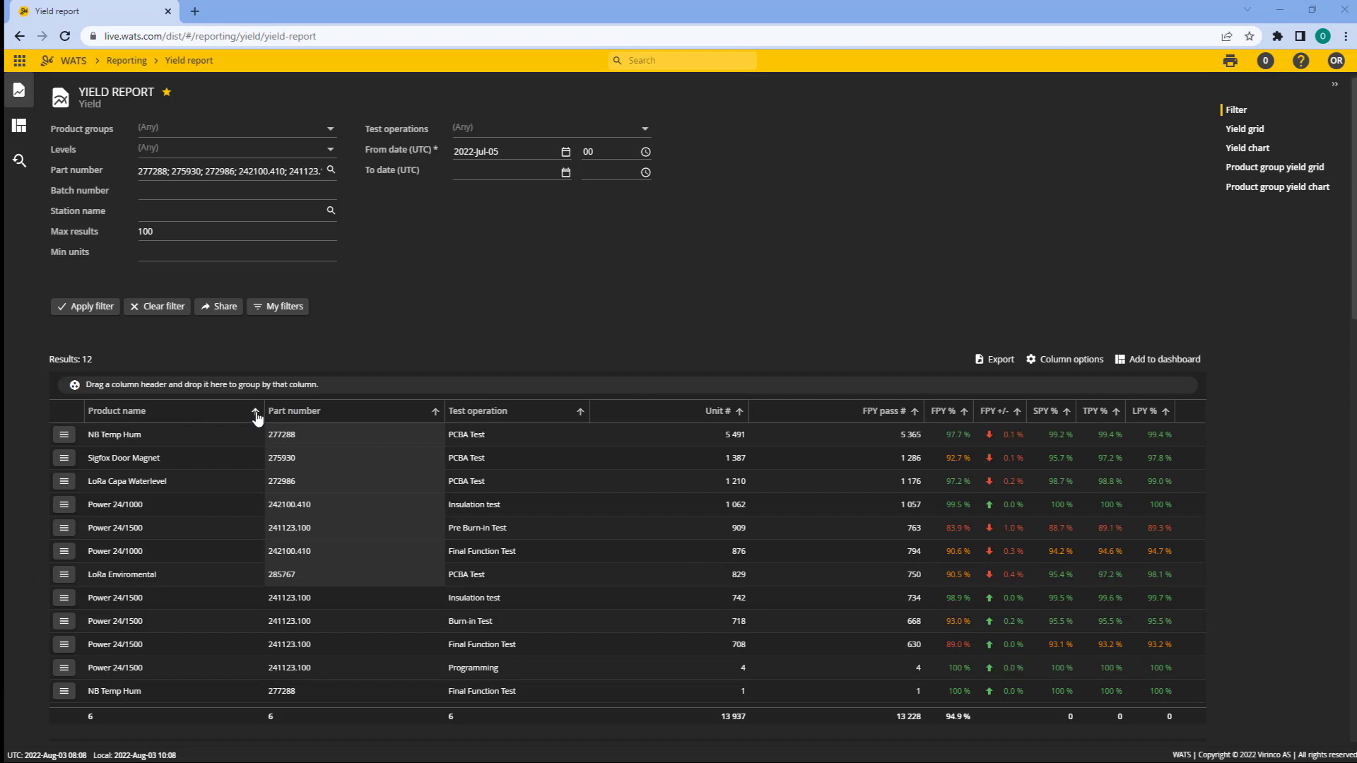
Step: Examine the yield grid's column headers and its column options for grouping, truncation and visible columns
mouse_move(319, 410)
mouse_down()
mouse_move(595, 420)
mouse_move(342, 419)
mouse_up()
click(1062, 360)
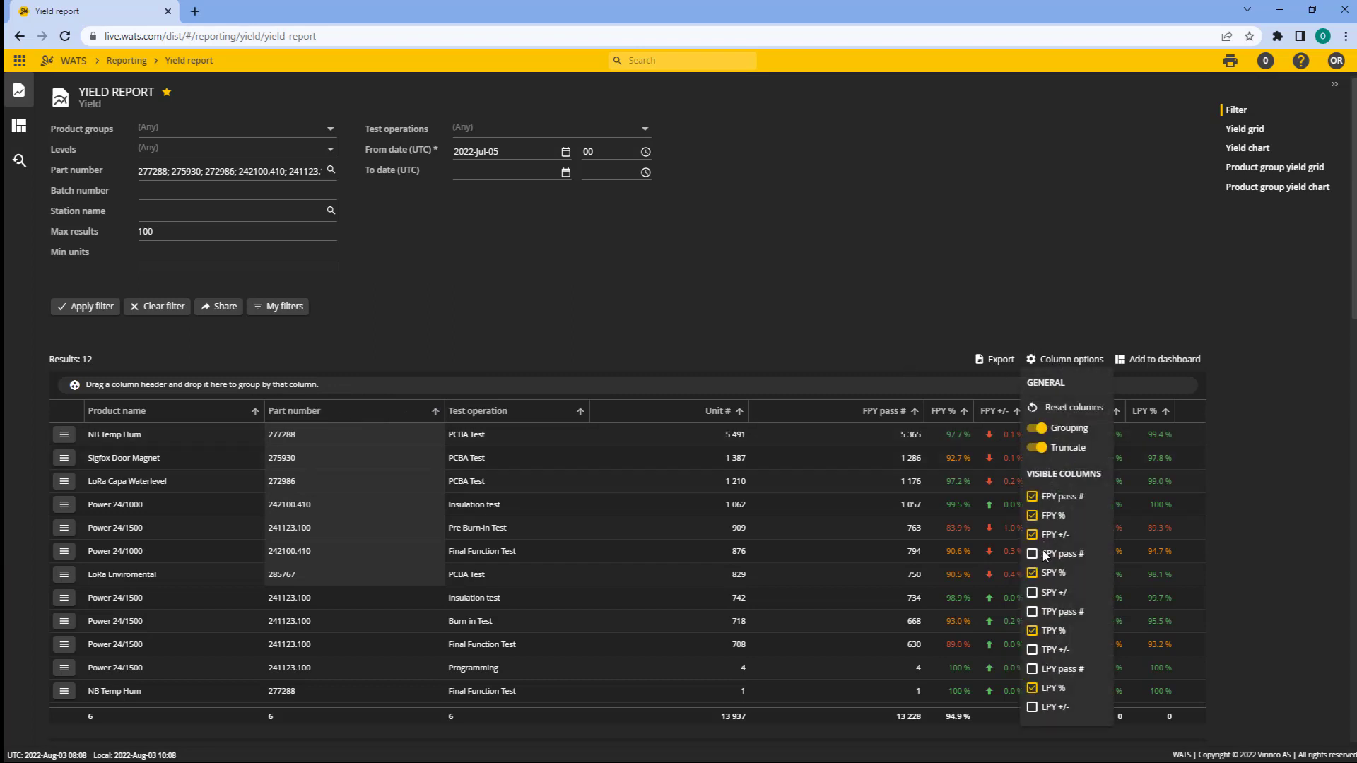
click(543, 341)
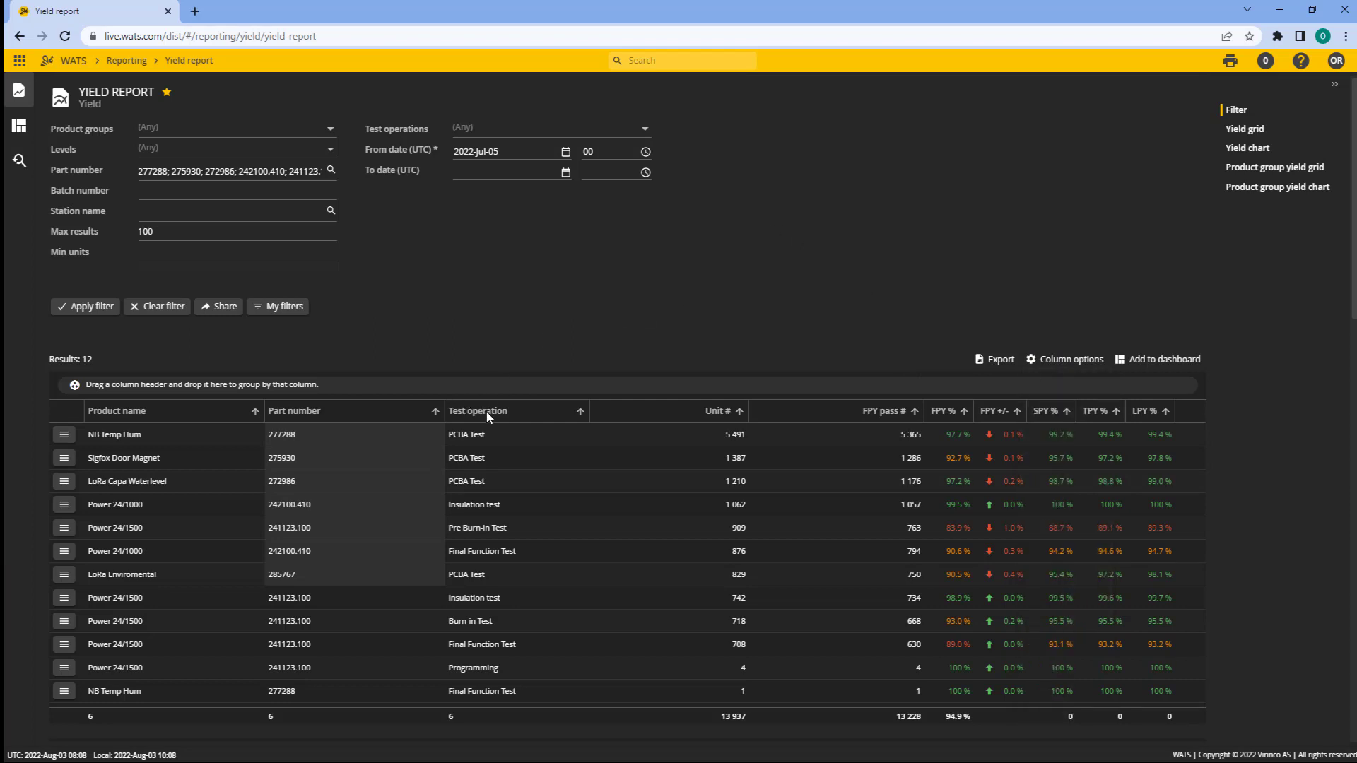
Step: Group the yield grid by test operation, inspect the Burn-in Test group, and remove the grouping
drag(485, 411, 174, 388)
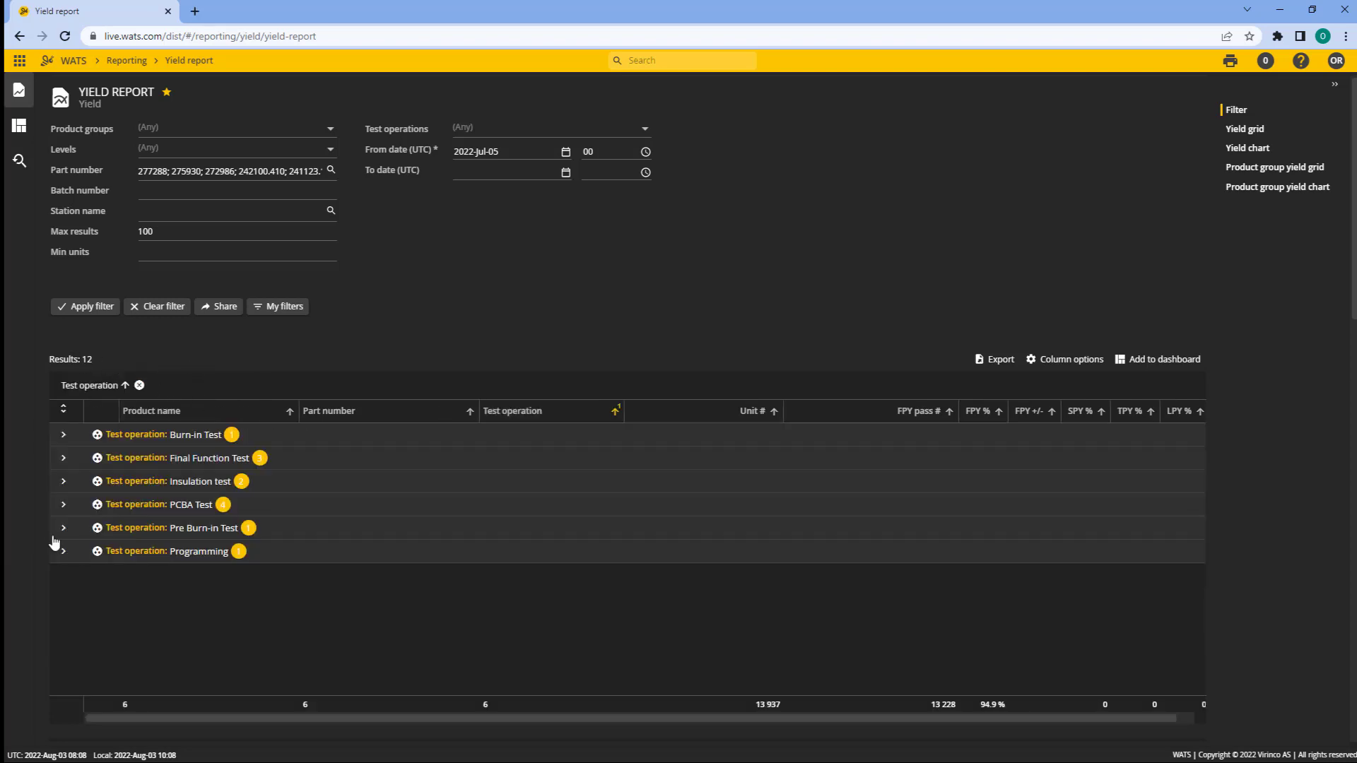
click(63, 437)
click(63, 438)
click(139, 385)
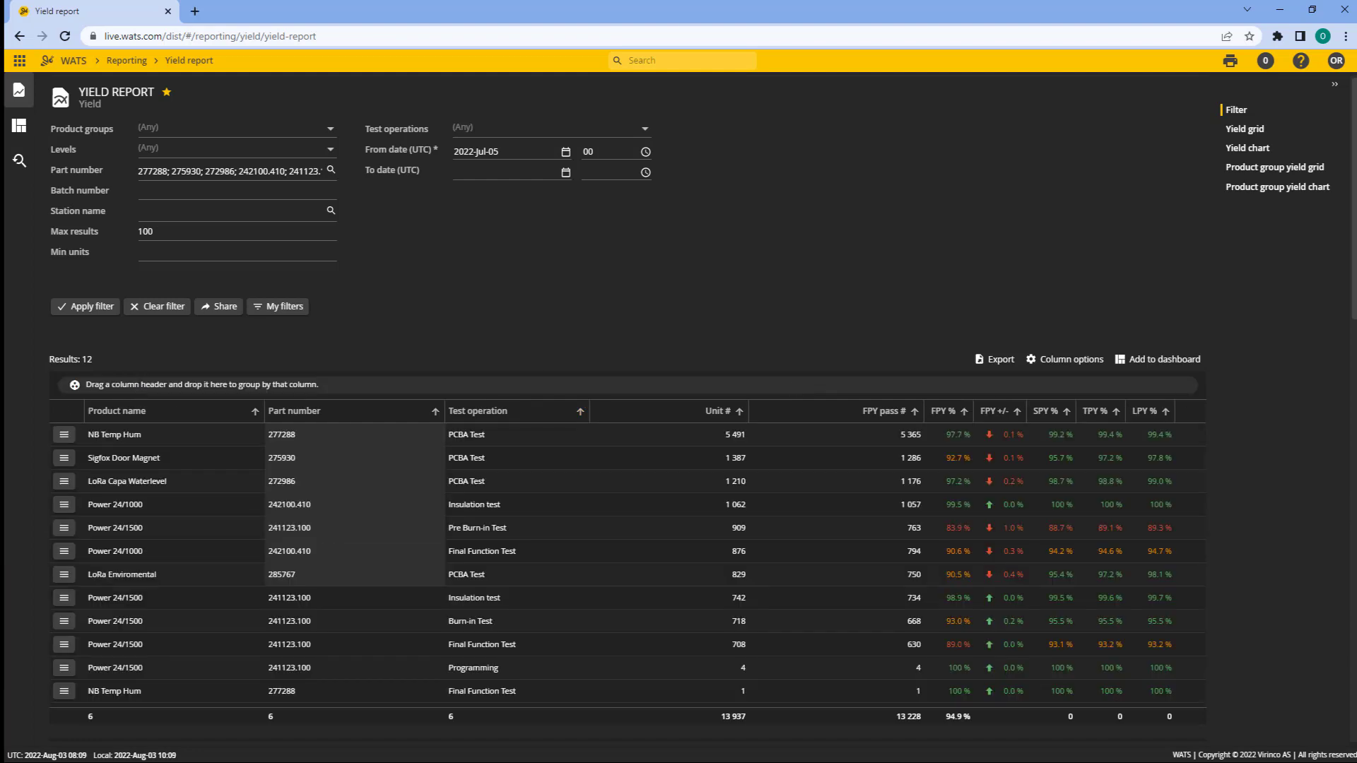
Step: Check the export formats available for the yield grid
scroll(1246, 225, down, 3)
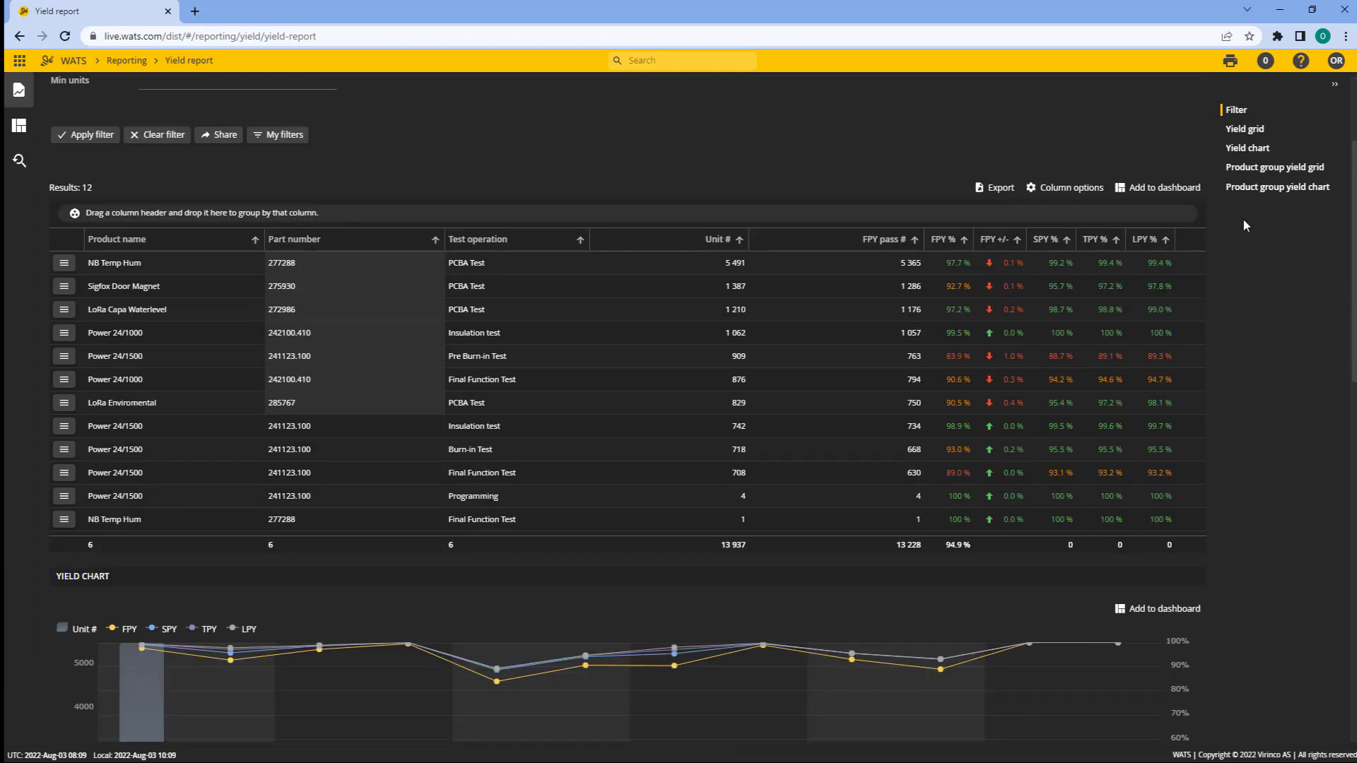
click(993, 192)
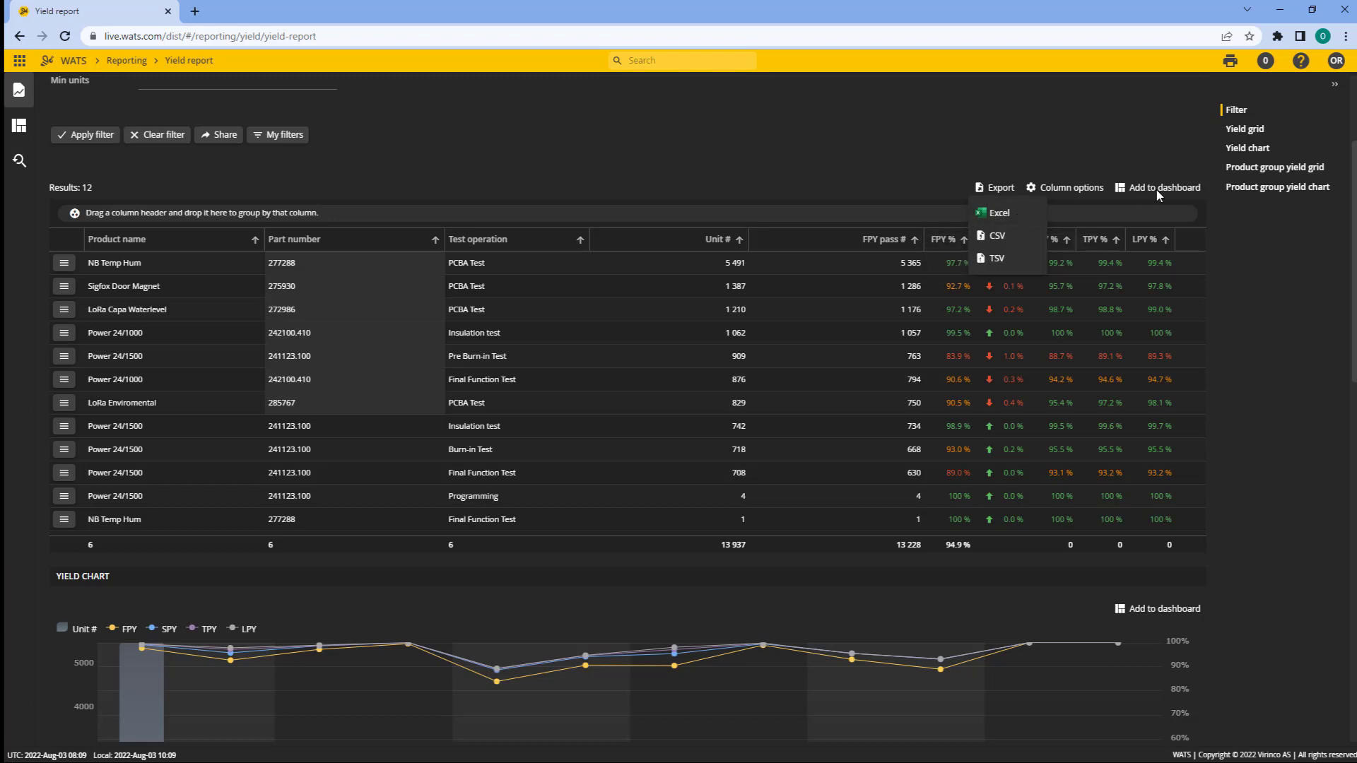
click(1120, 150)
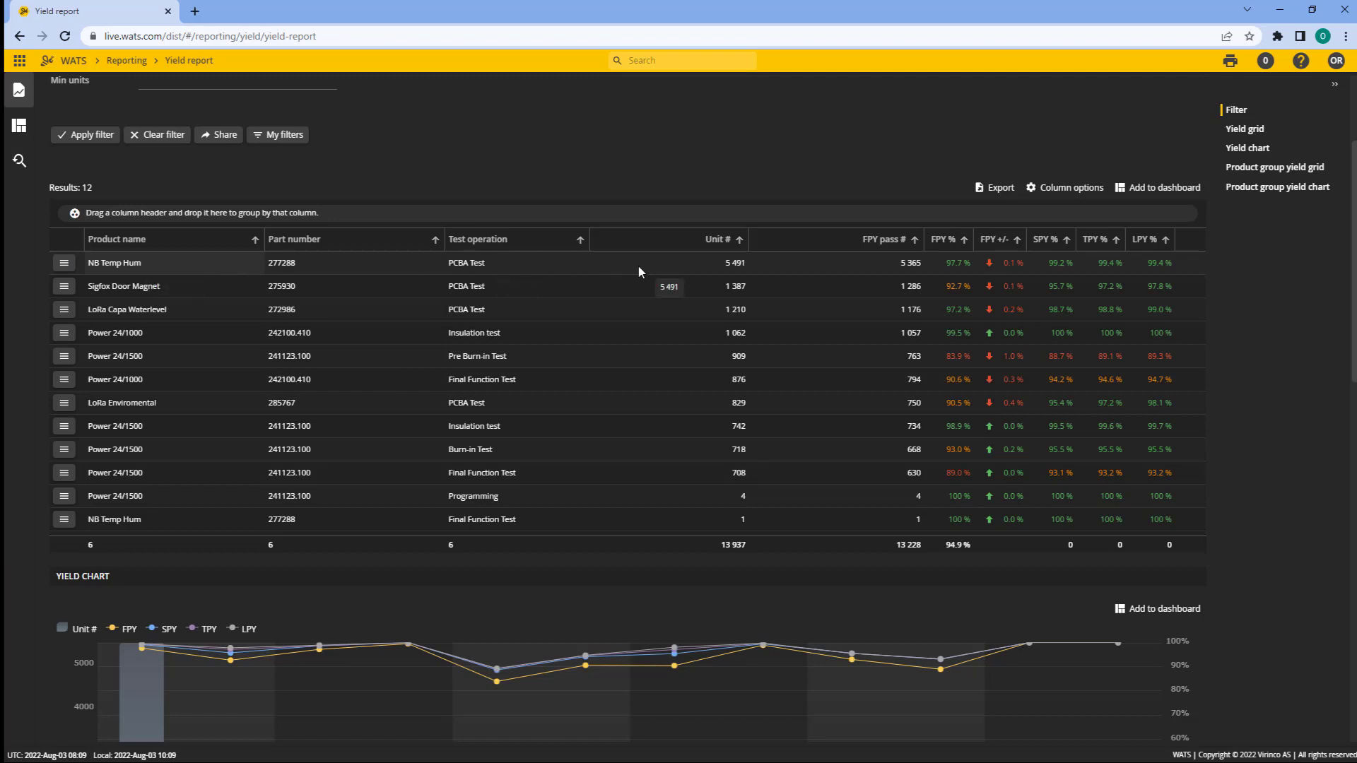
Step: Open the periodic yield report for the NB Temp Hum PCBA Test row and group its results by Day
click(65, 265)
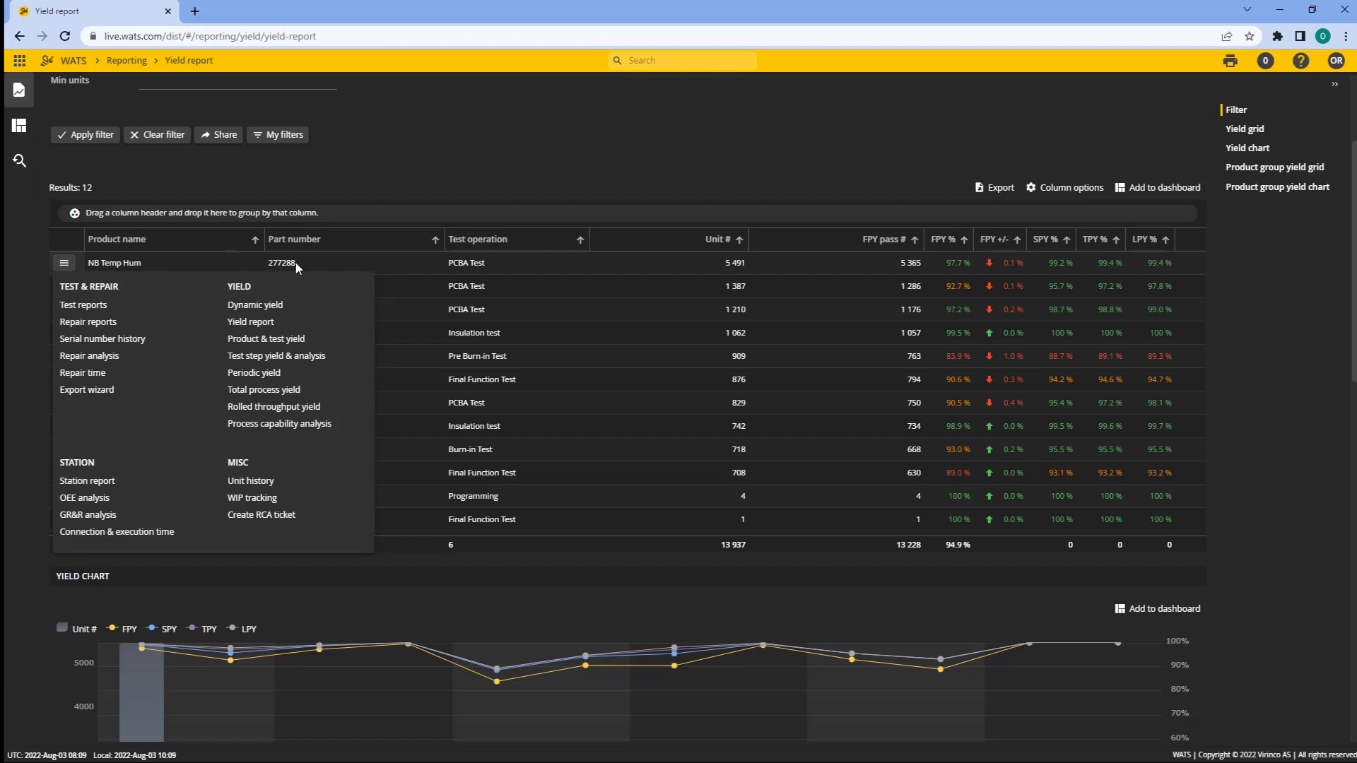
click(258, 374)
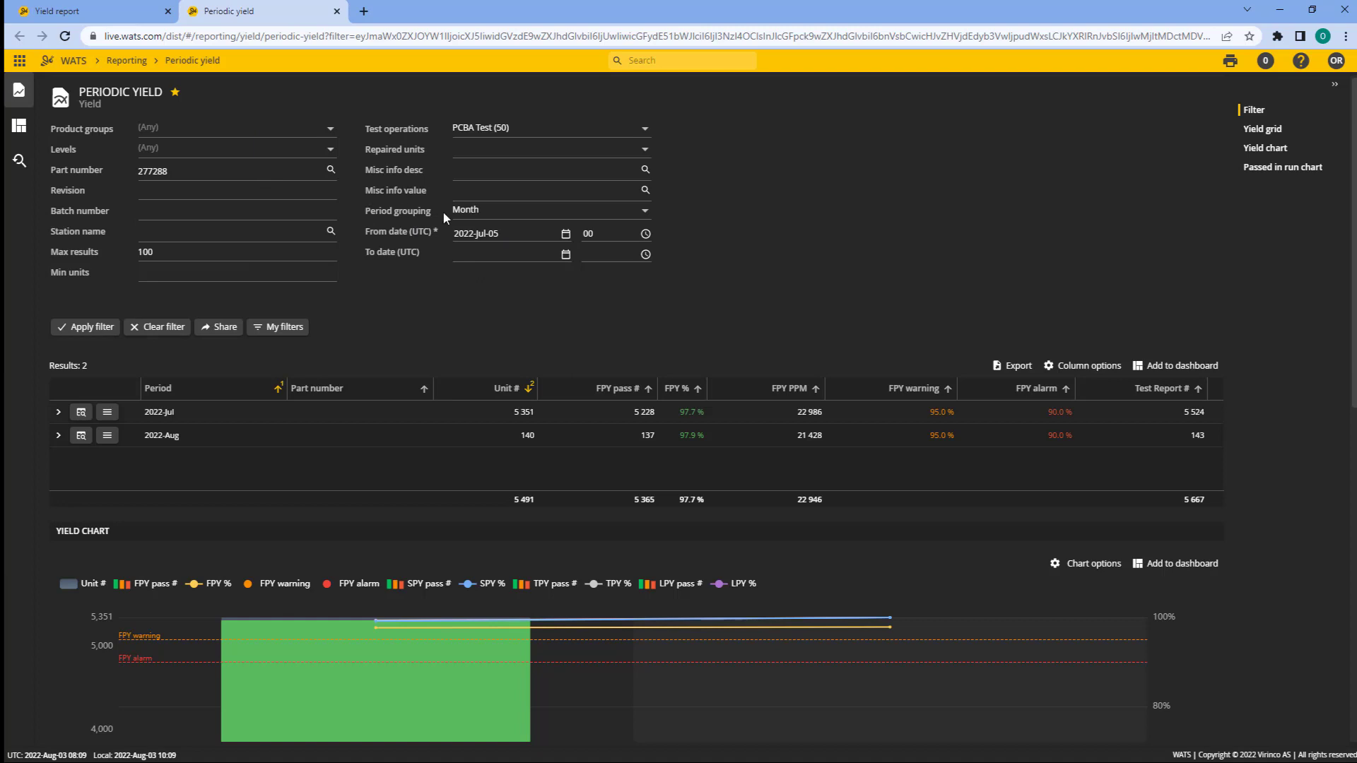
click(509, 216)
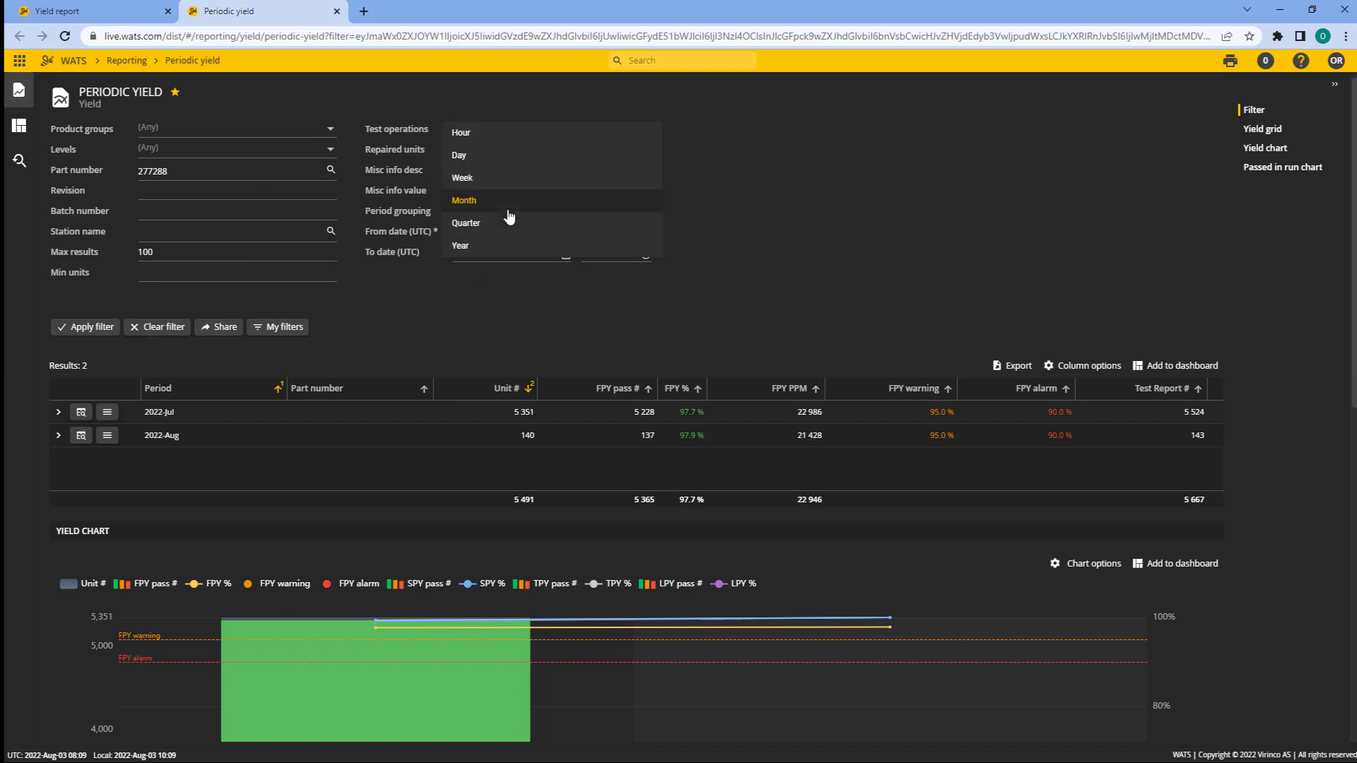
click(472, 154)
click(92, 328)
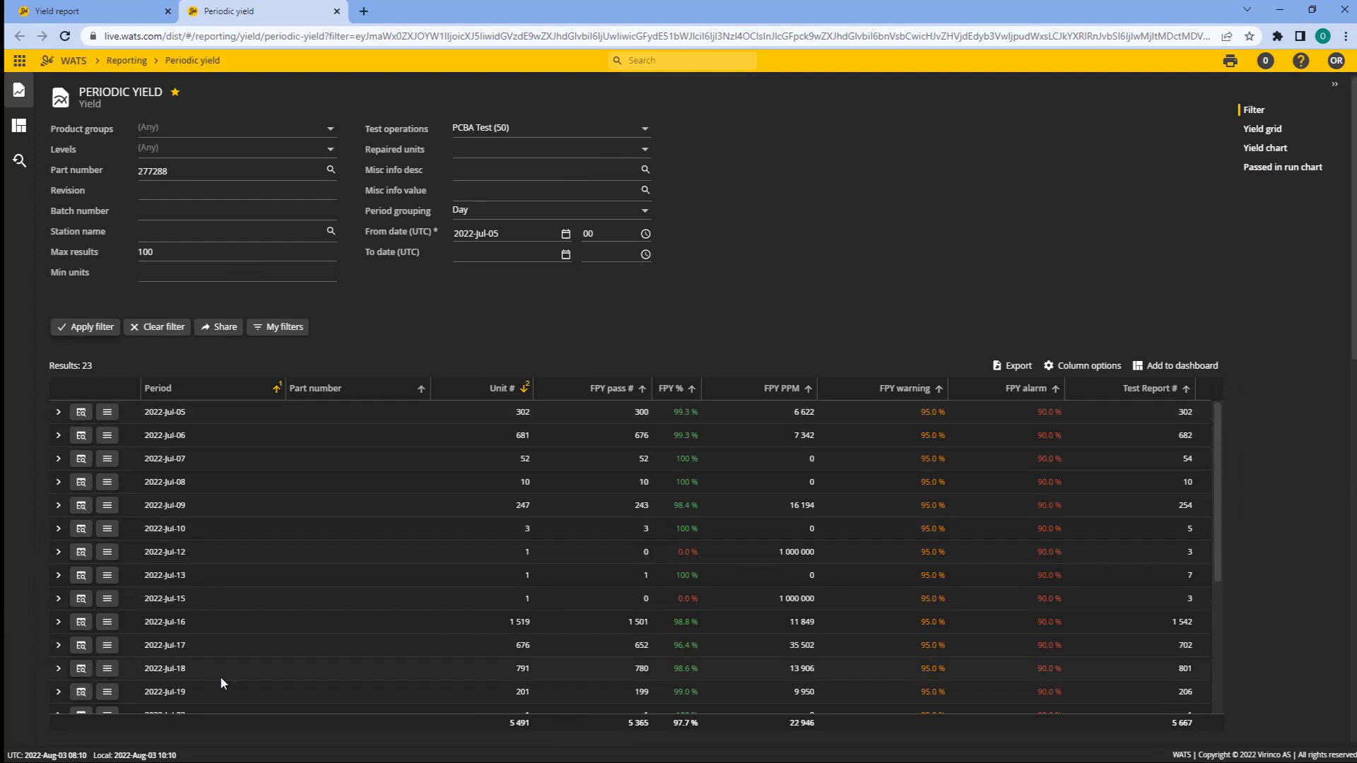
Step: Filter the periodic yield report by part number 2% and inspect the part numbers grouped under 2022-Jul-05
click(58, 415)
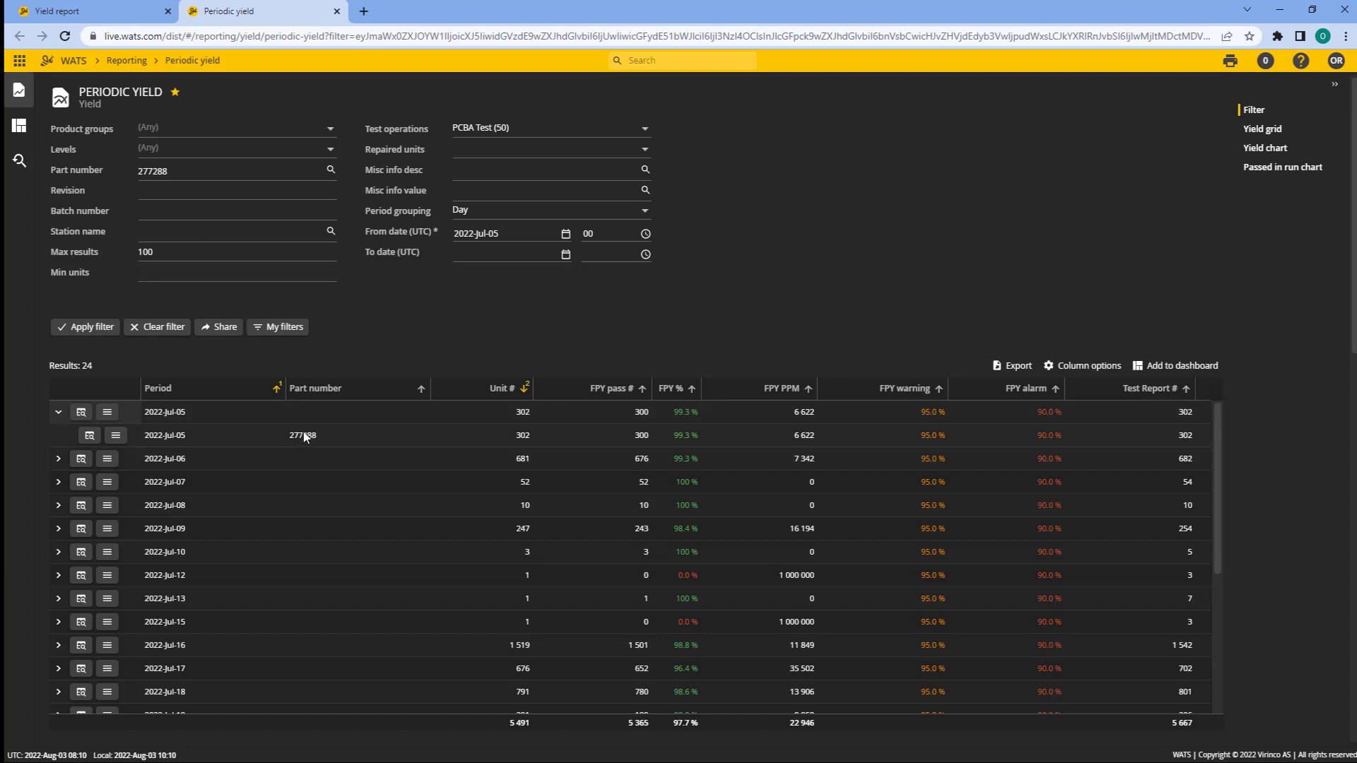
double_click(154, 171)
text(2)
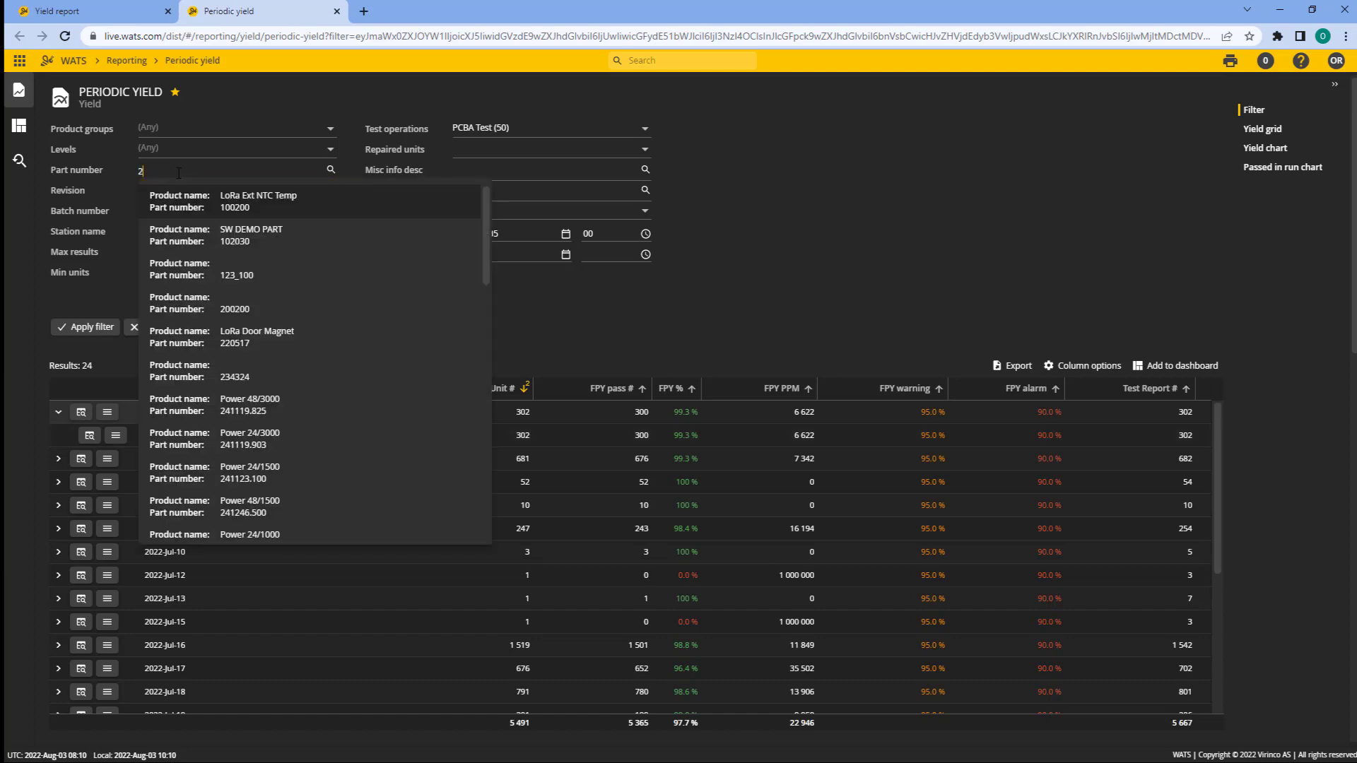
text(%)
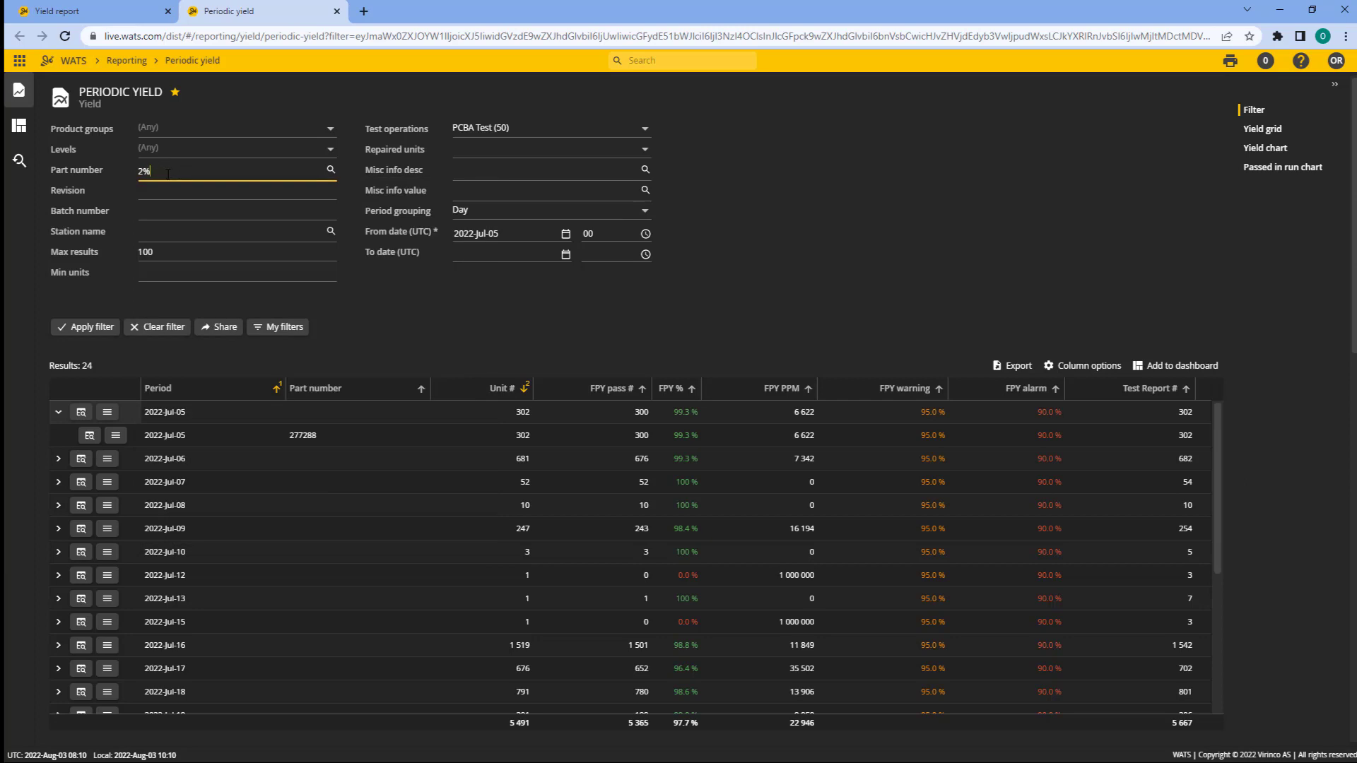
click(89, 329)
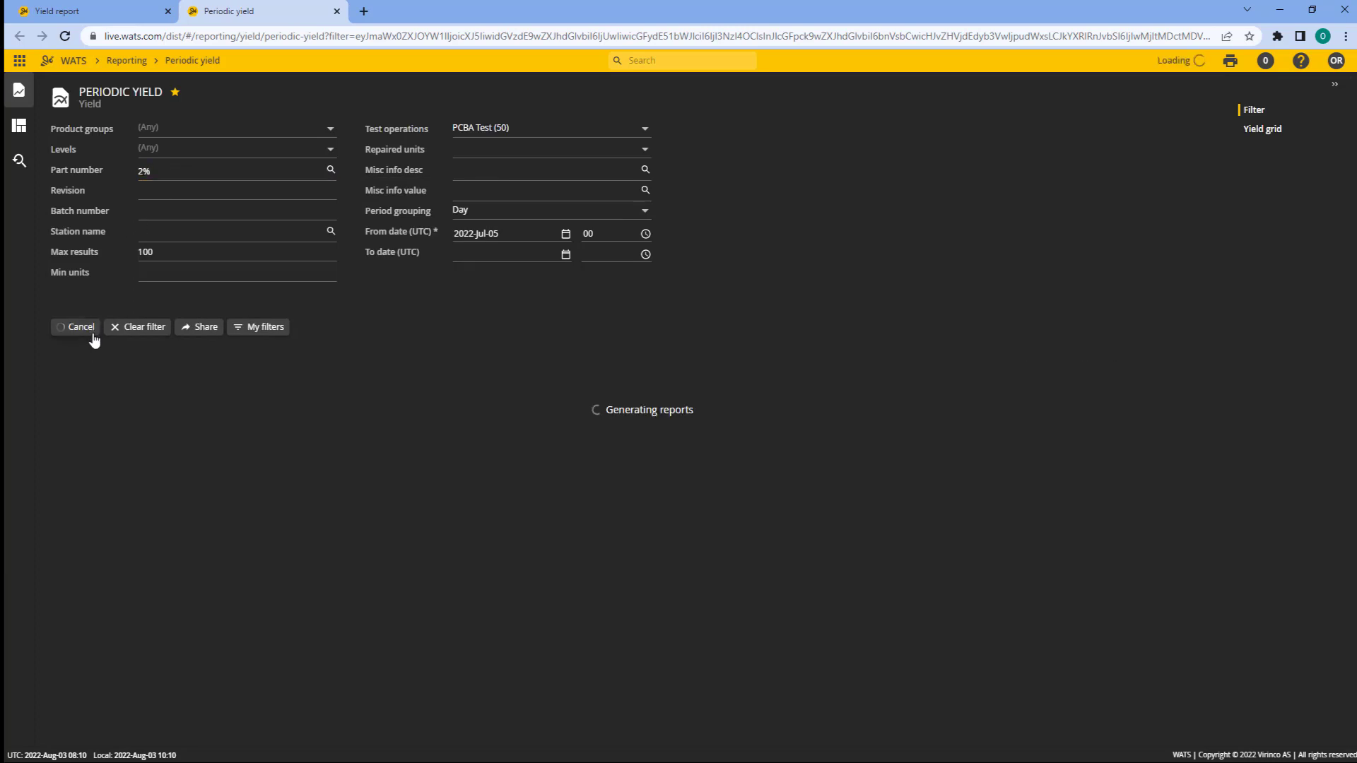
click(57, 410)
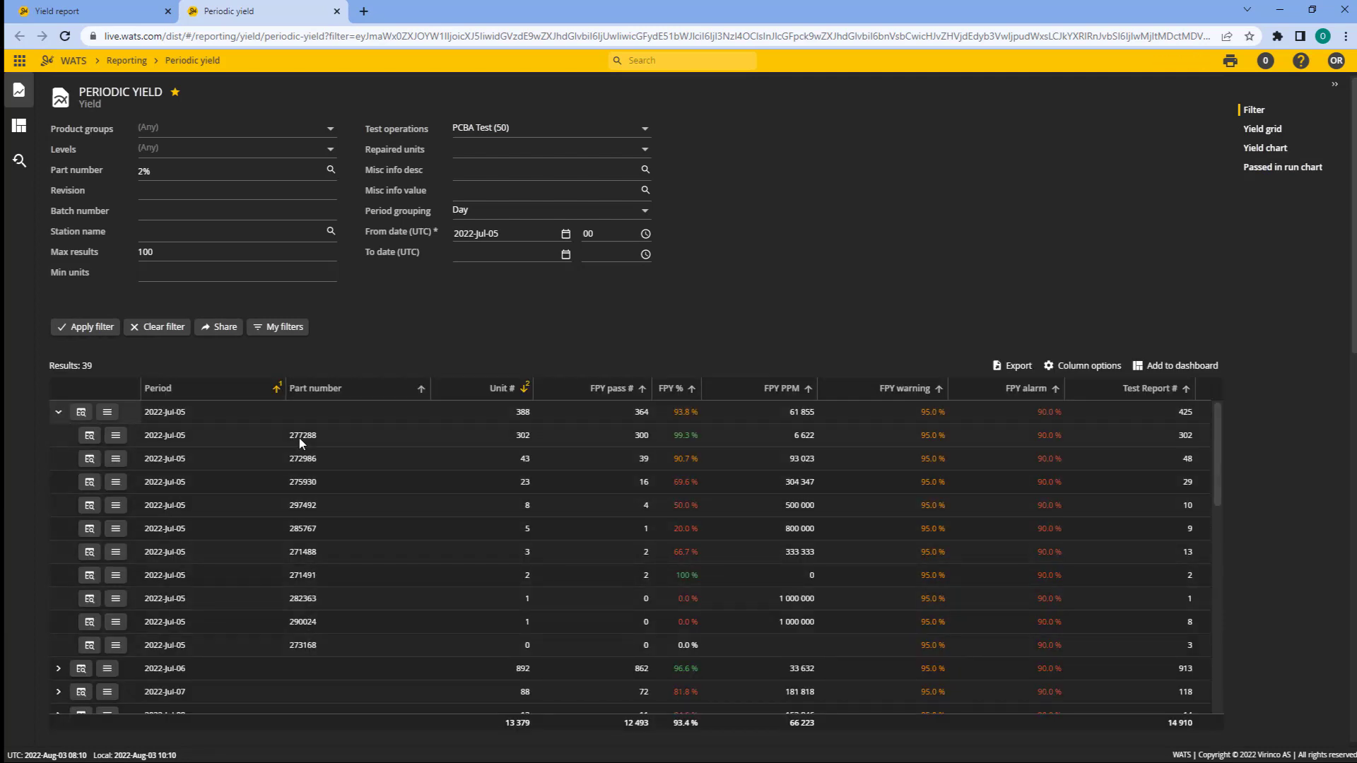
click(60, 414)
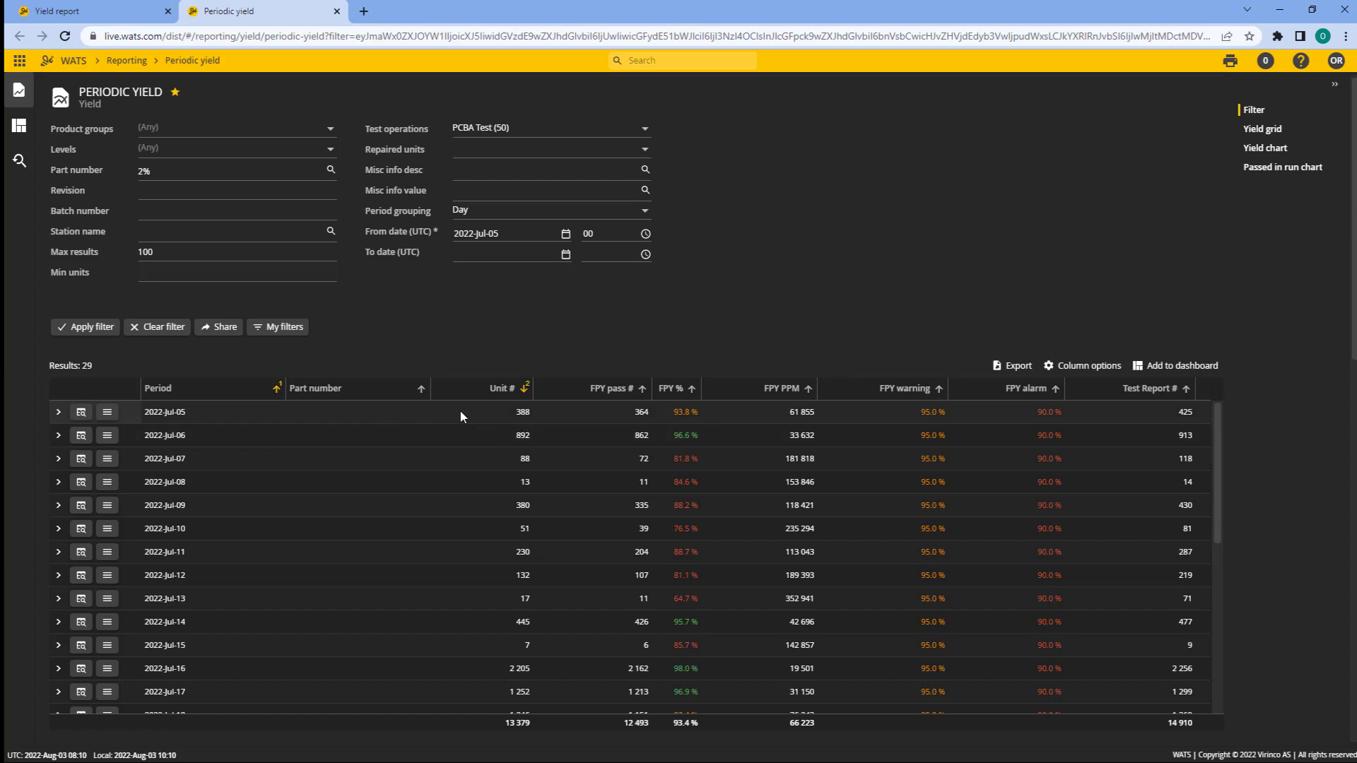
Step: Set the minimum of the yield chart's yield axis to 40%
scroll(1353, 264, down, 4)
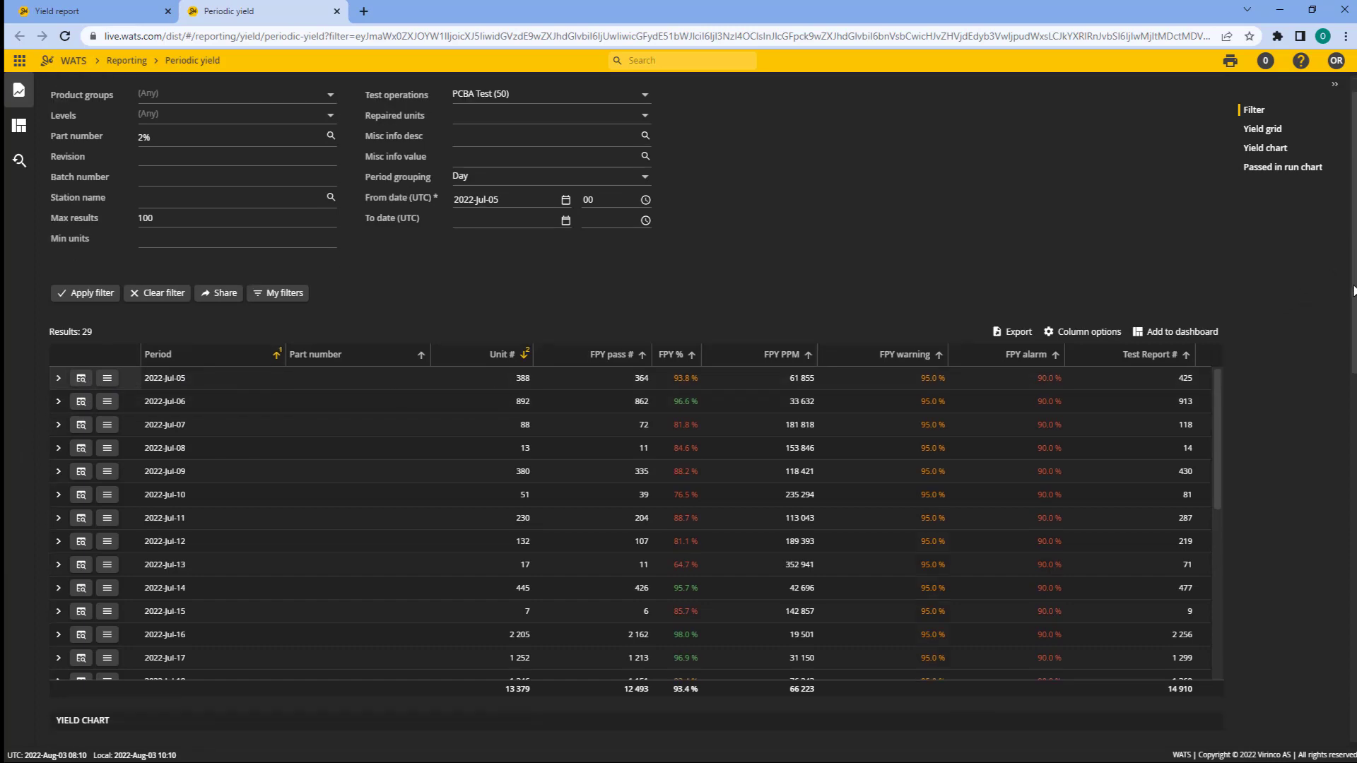
scroll(1272, 398, down, 4)
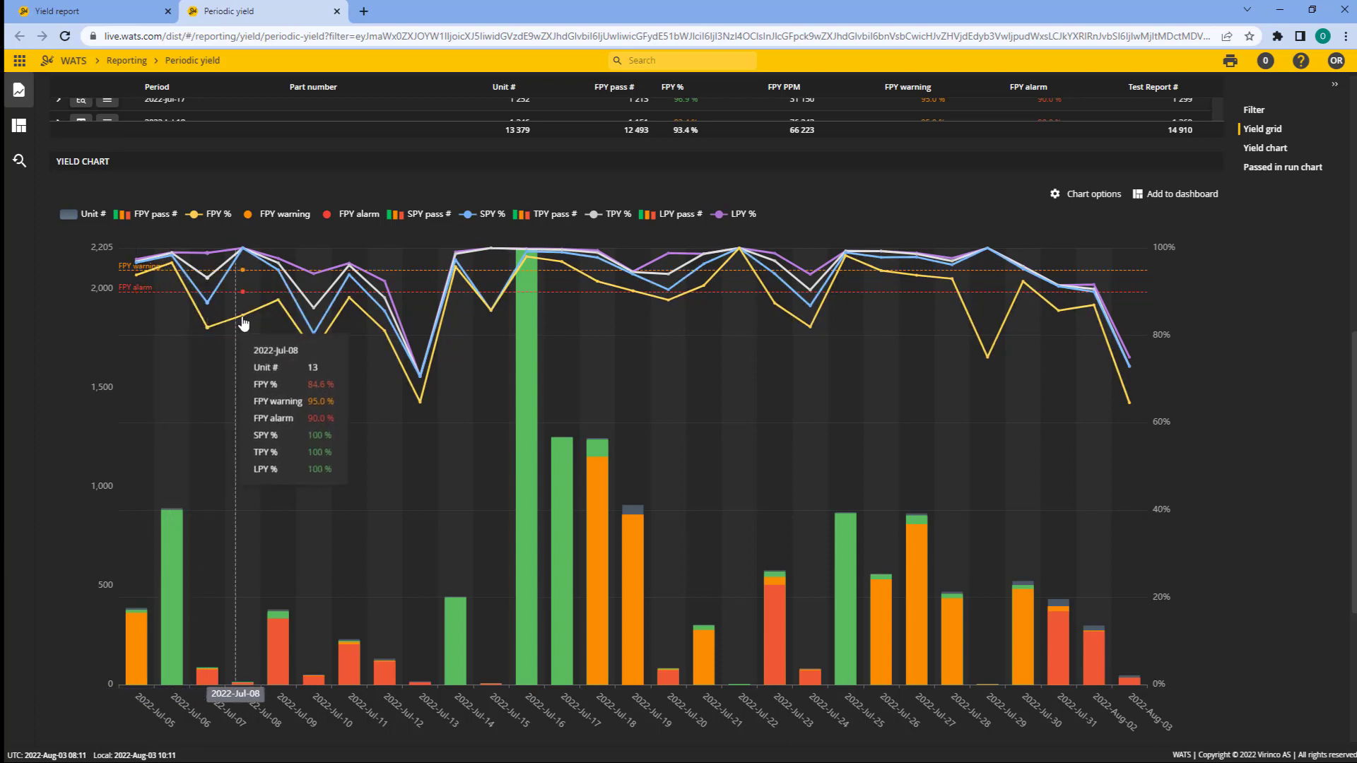
click(1097, 195)
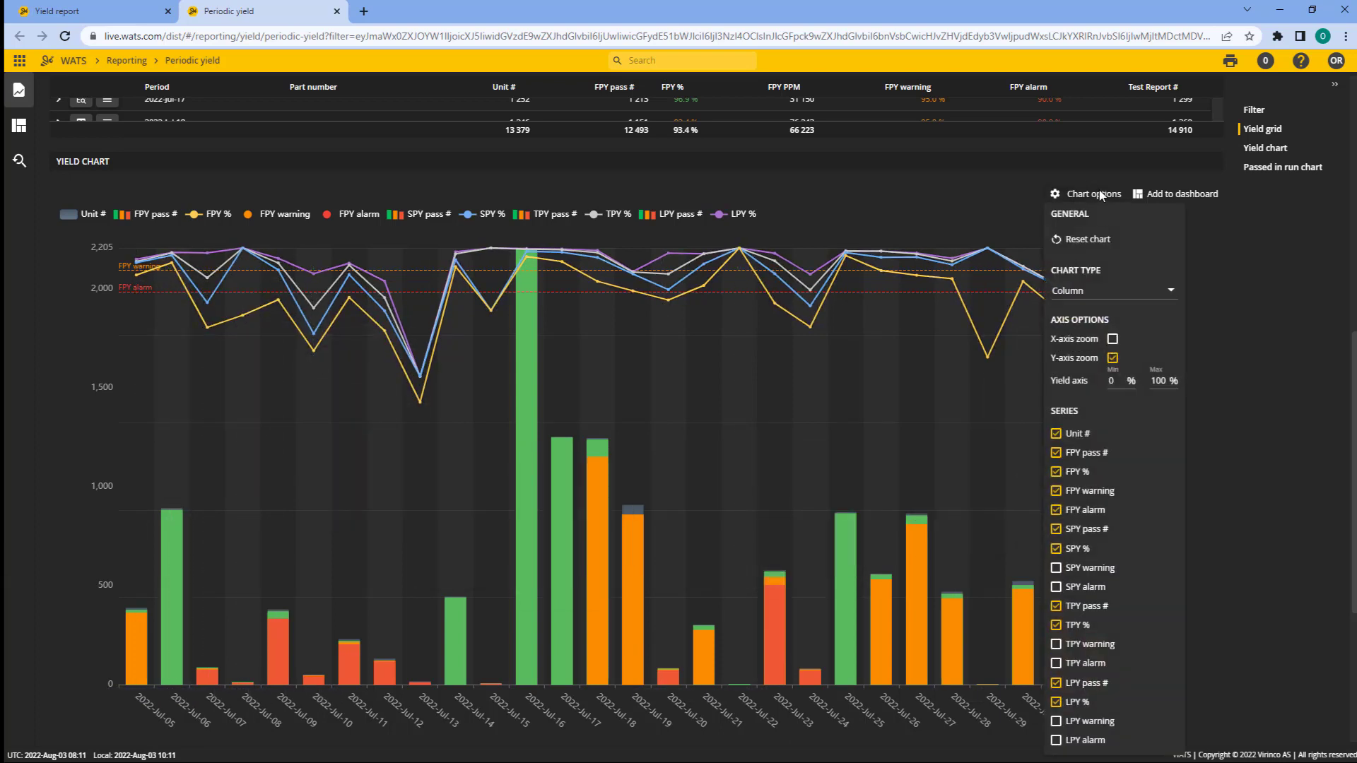
click(1117, 383)
key(Tab)
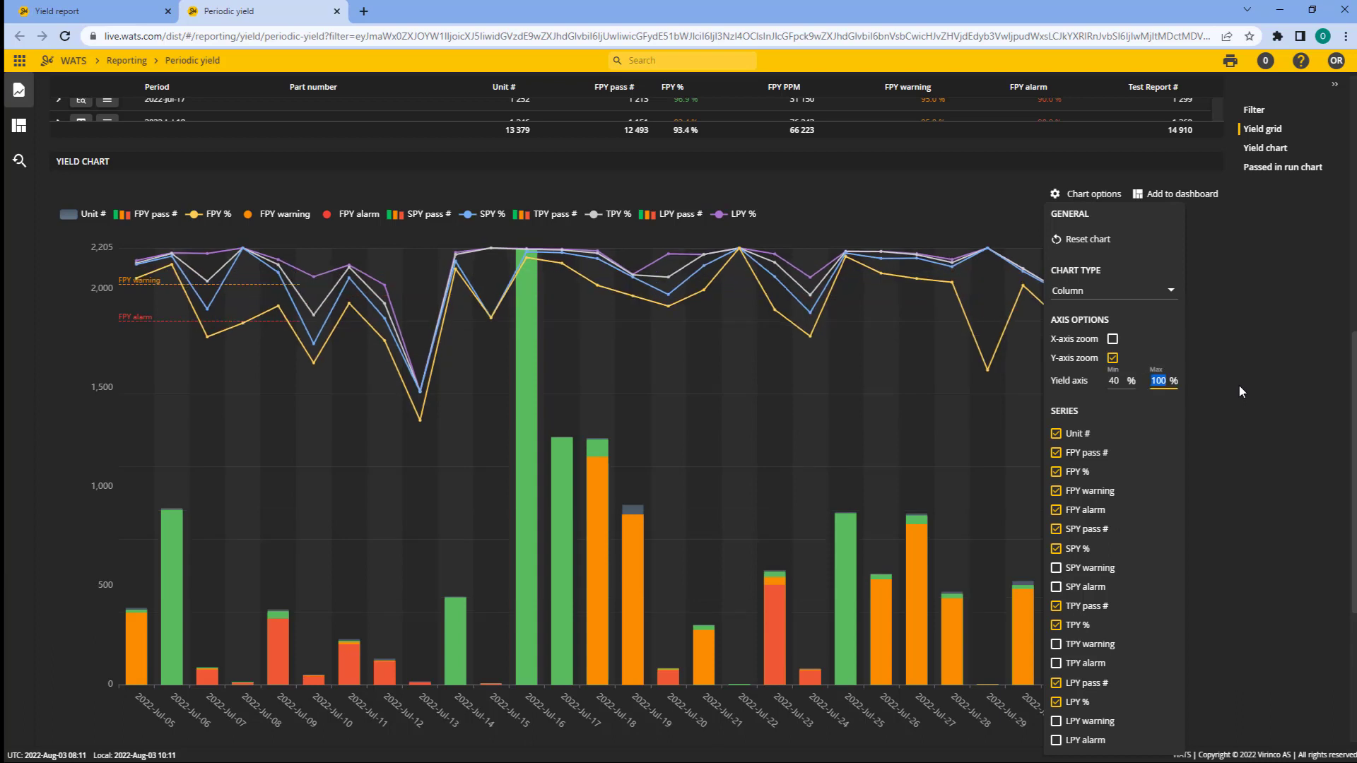
click(1241, 395)
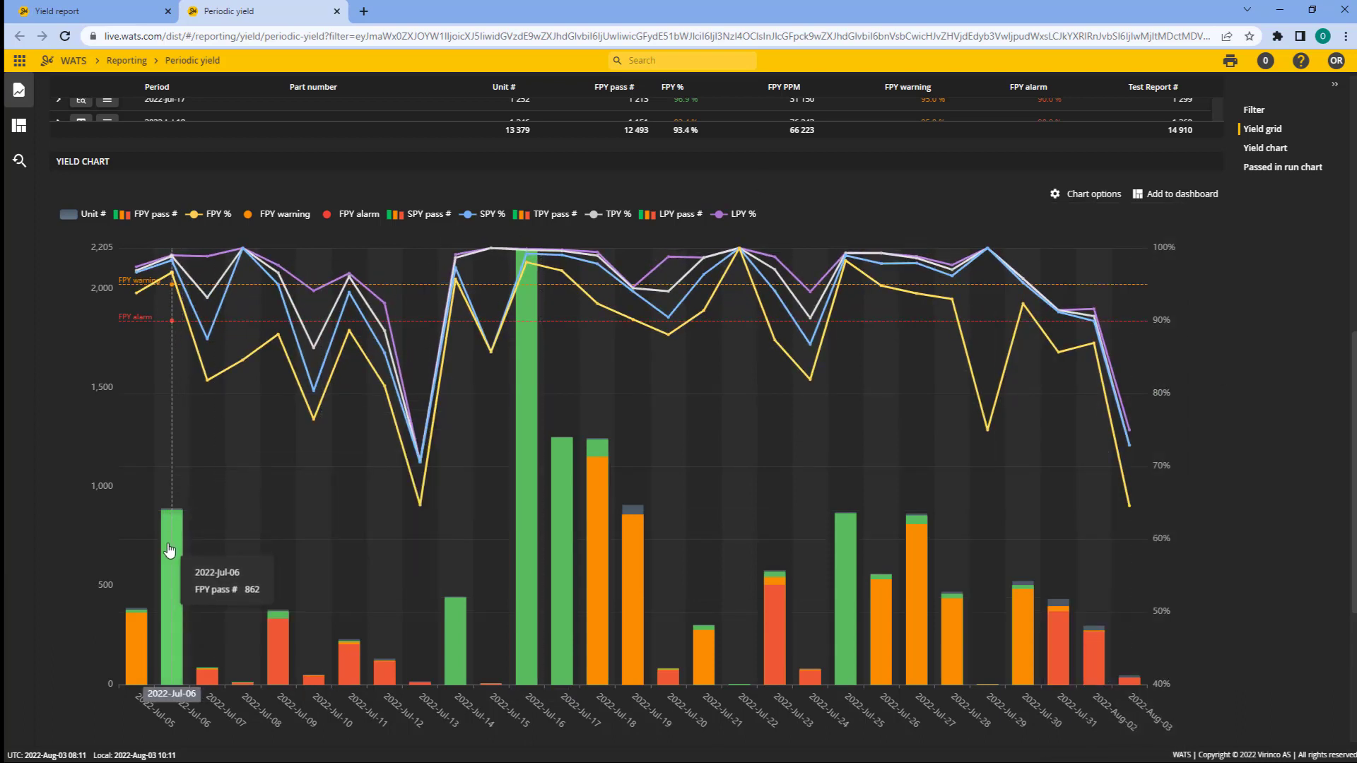
Step: Check the drill-down reports offered for the 2022-Jul-16 column in the yield chart and view the Passed in run section
click(528, 487)
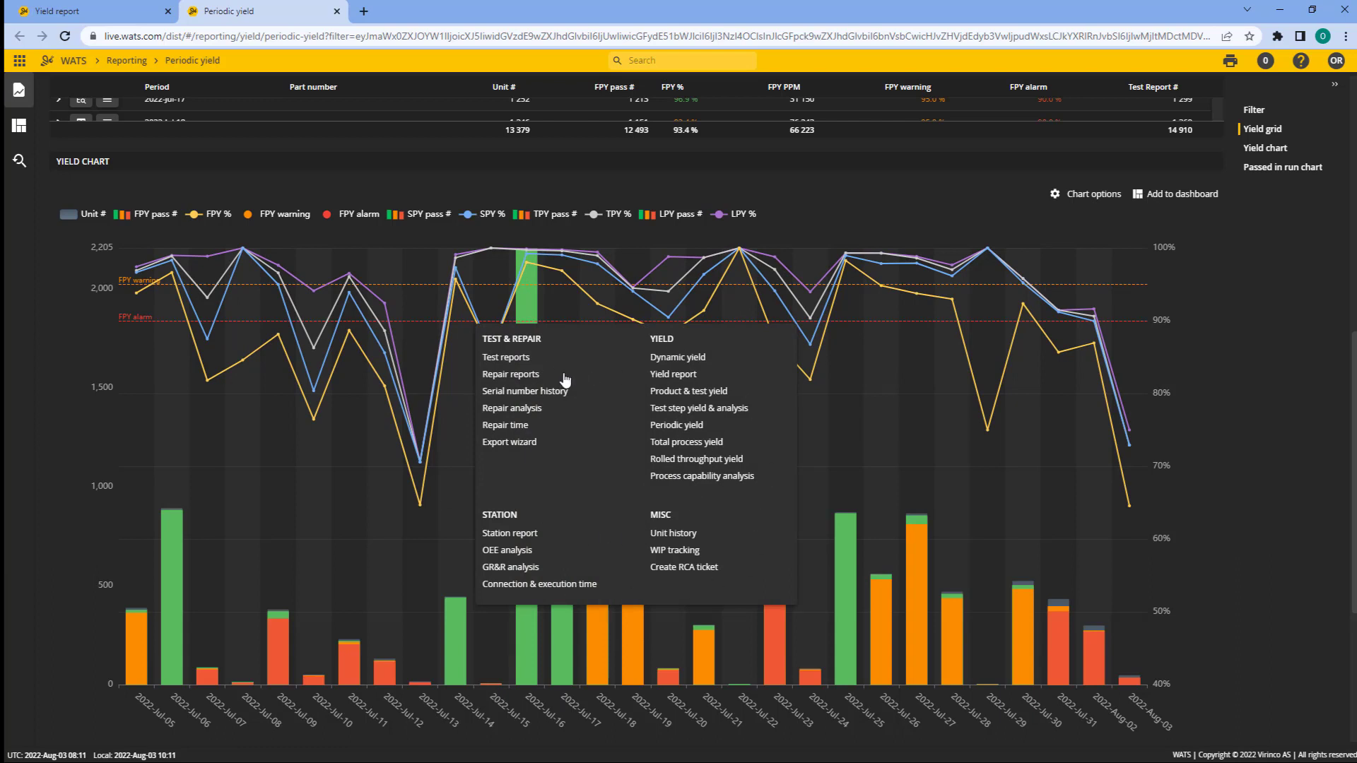
click(1306, 358)
scroll(564, 436, up, 4)
scroll(1173, 389, down, 5)
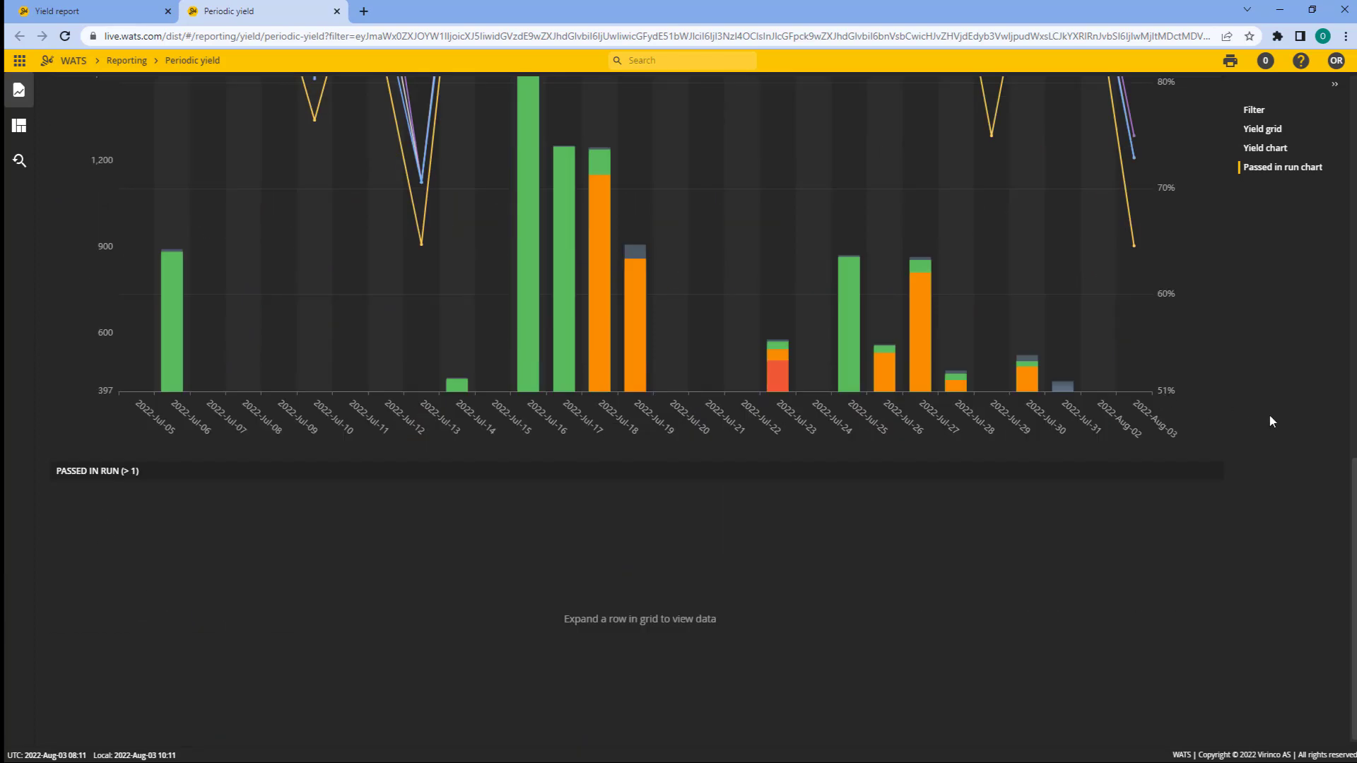
scroll(1166, 367, up, 10)
Step: Open the public Station Map dashboard and check its dashboard filter options
click(19, 126)
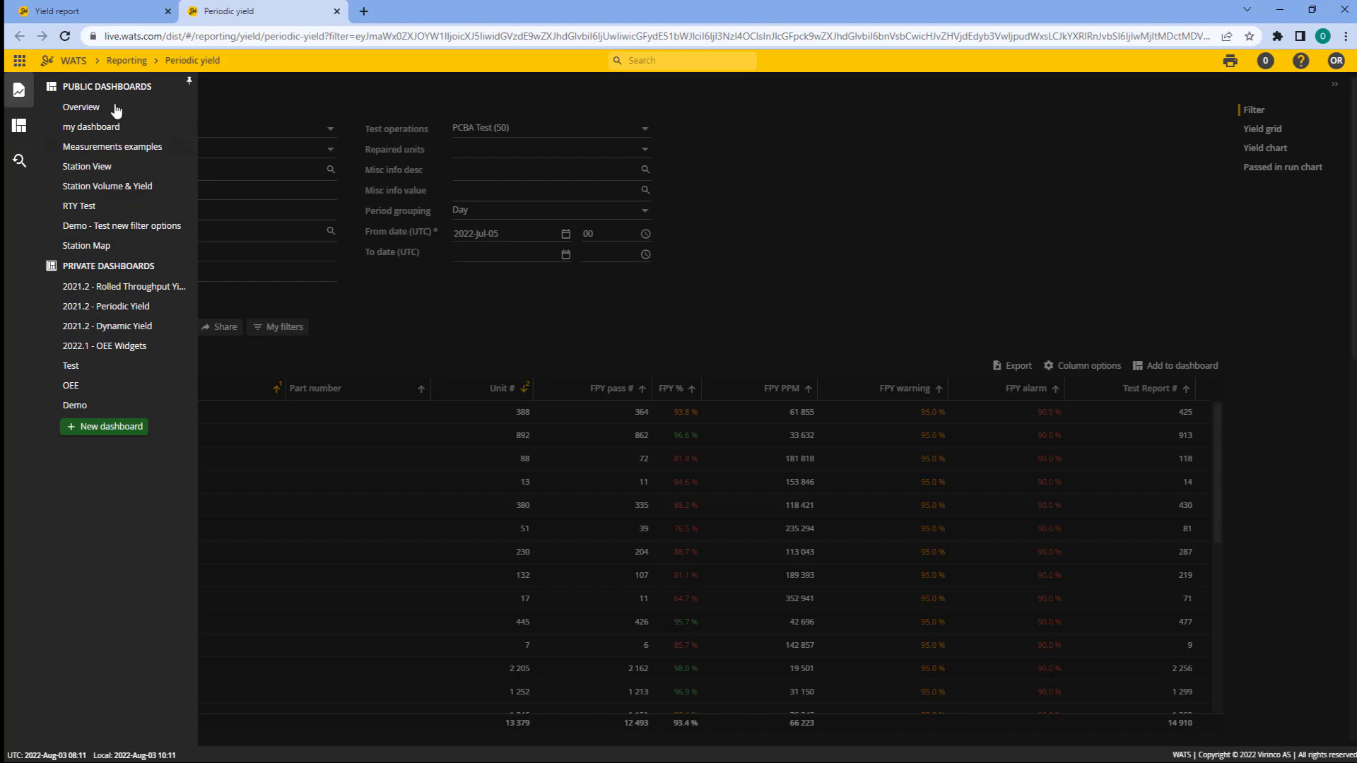
click(85, 246)
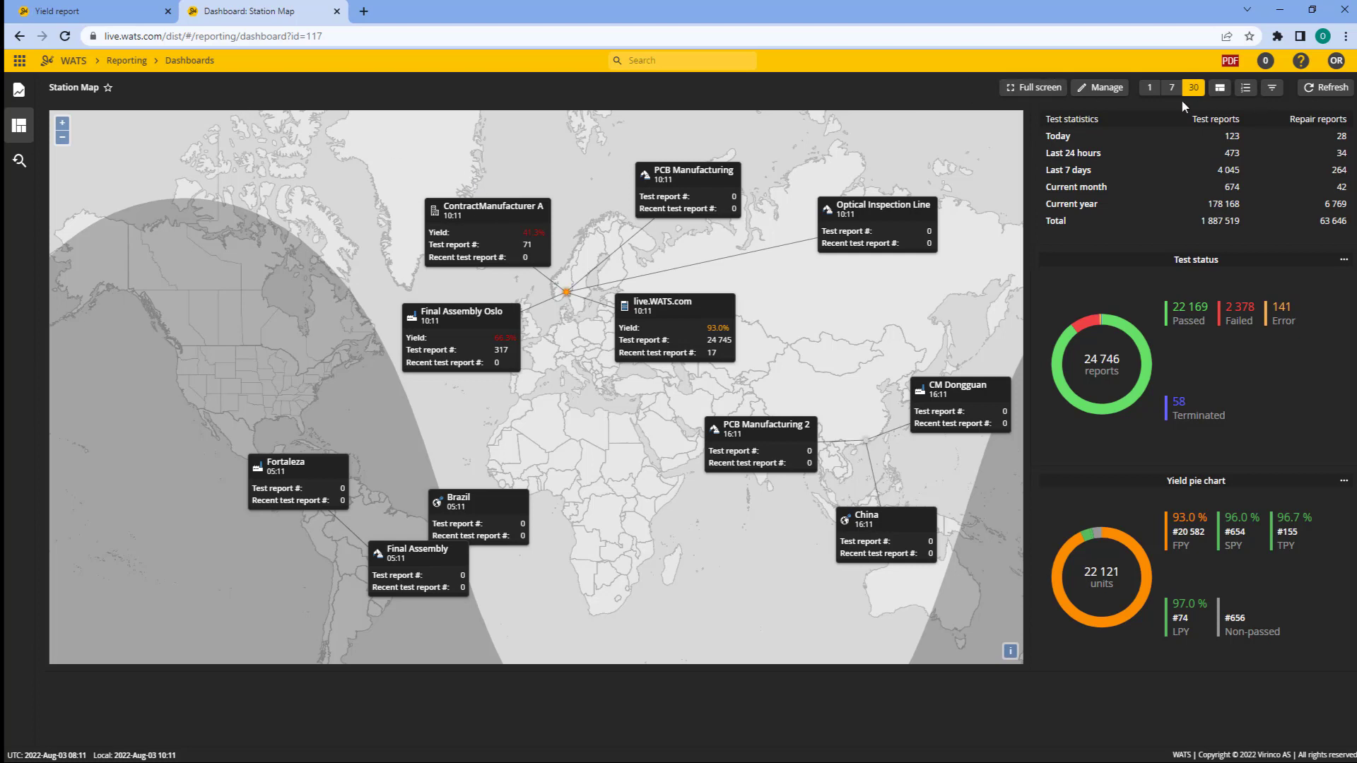
click(1274, 90)
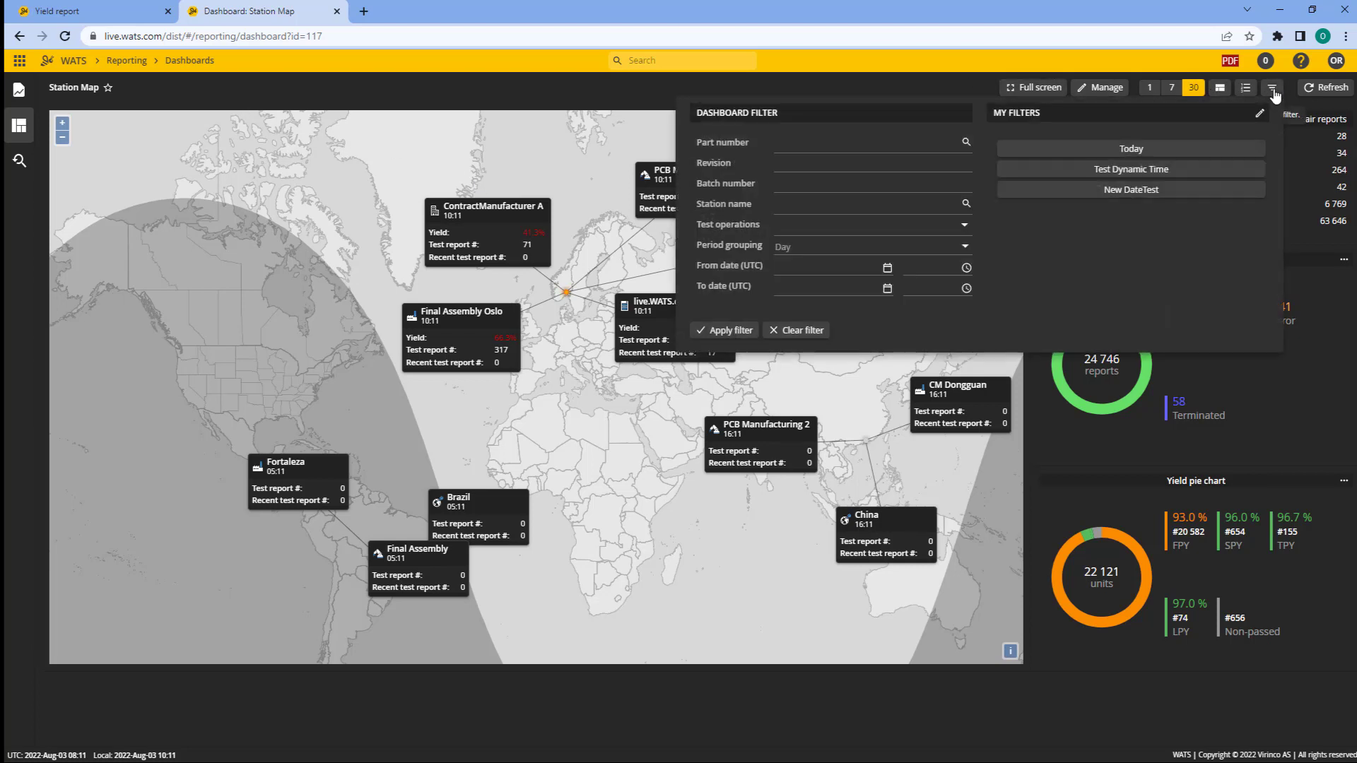
click(1272, 94)
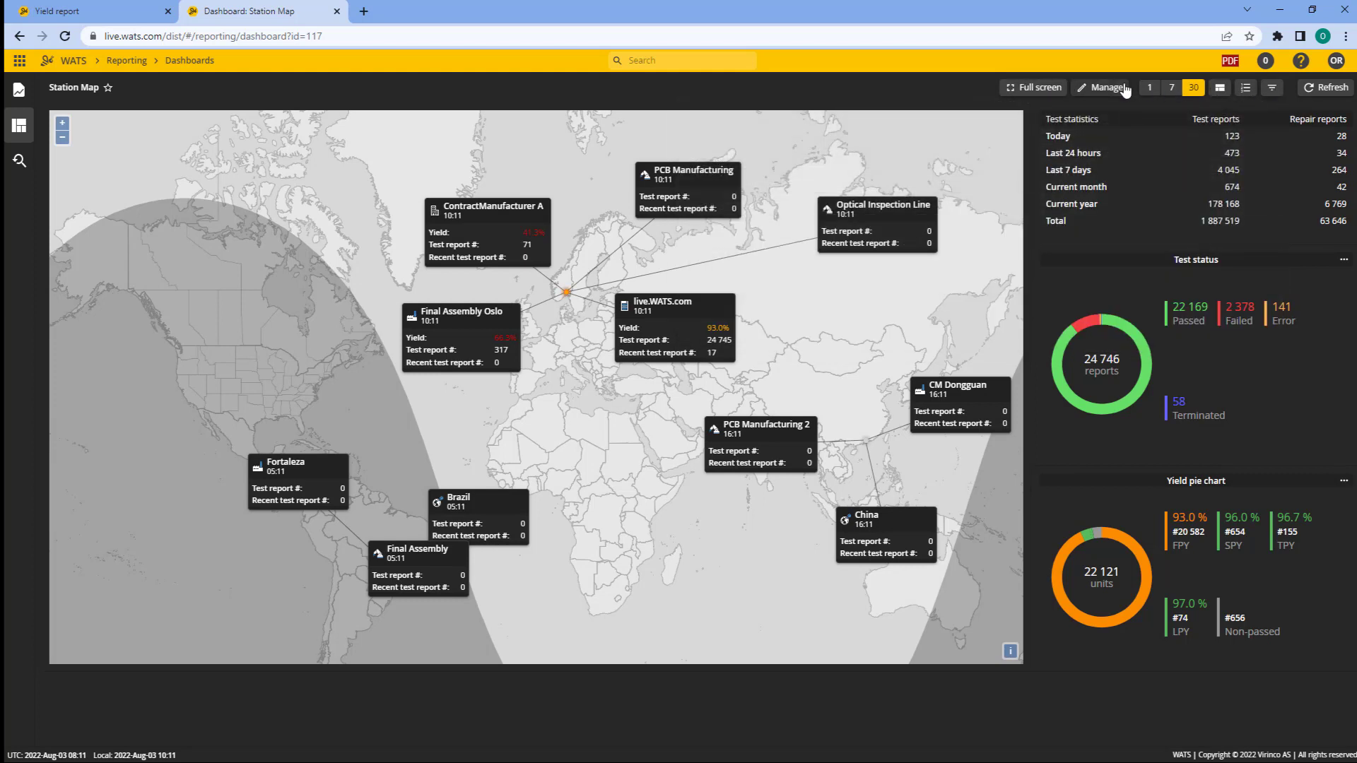
Step: Compare the Station Map dashboard's data for the last 1, 7 and 30 days, ending on 30 days
click(1150, 89)
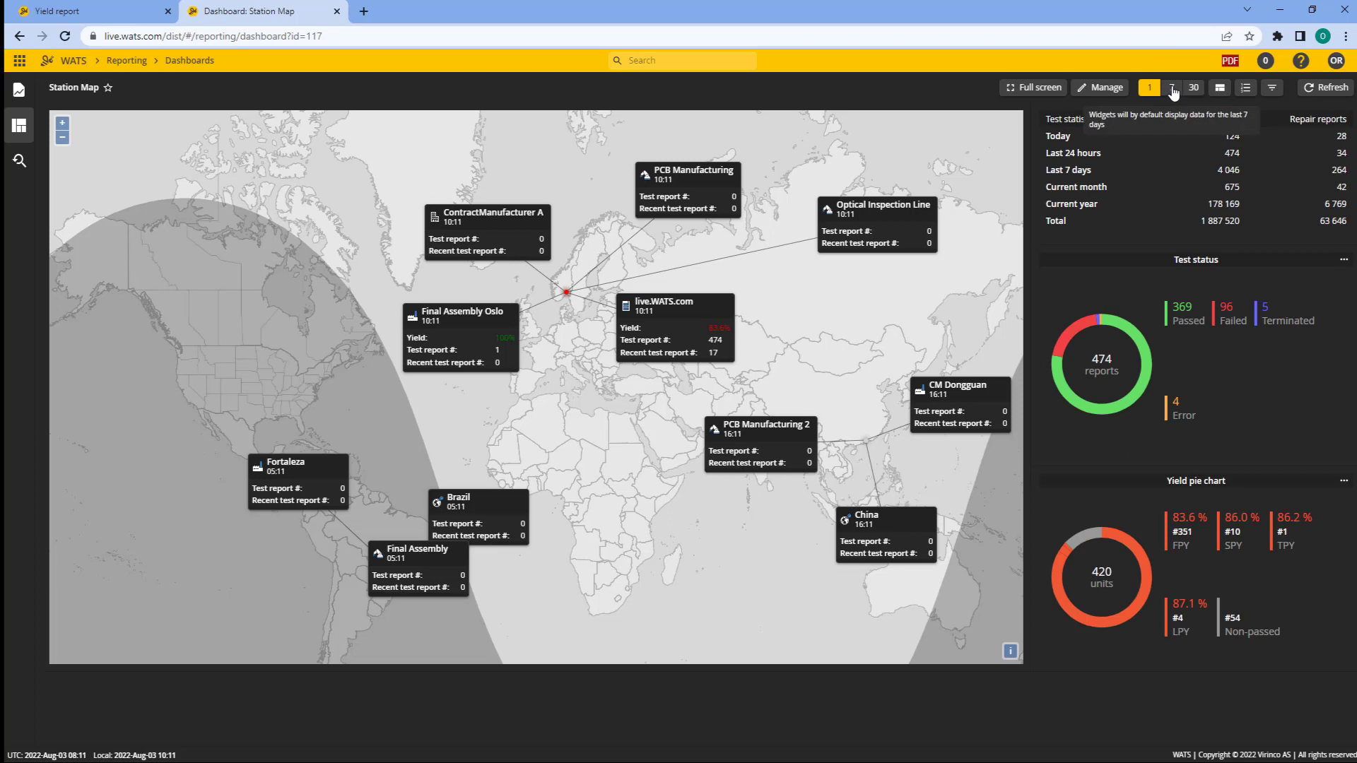
click(1172, 89)
click(1195, 89)
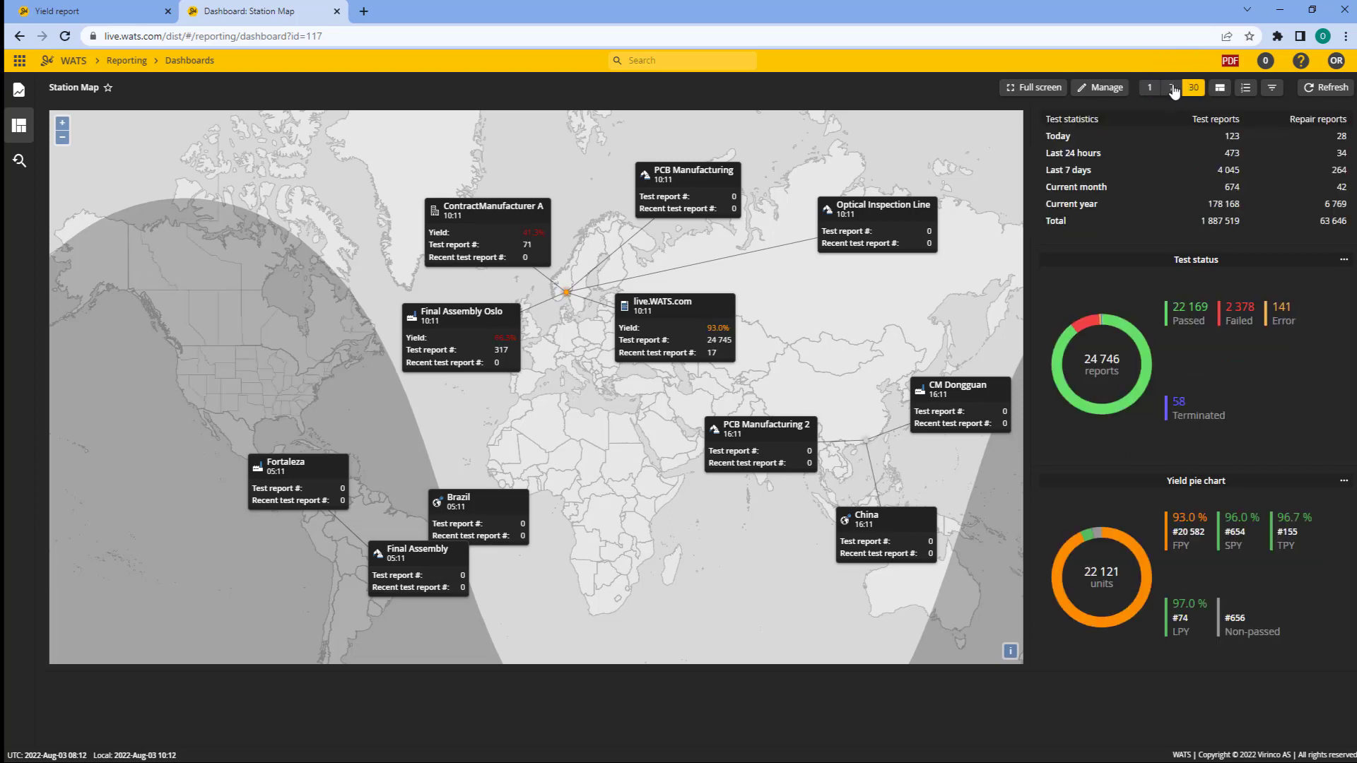
Step: Examine the dashboard's product group choices, its list selector and the dashboard filter with its saved filters
click(1221, 90)
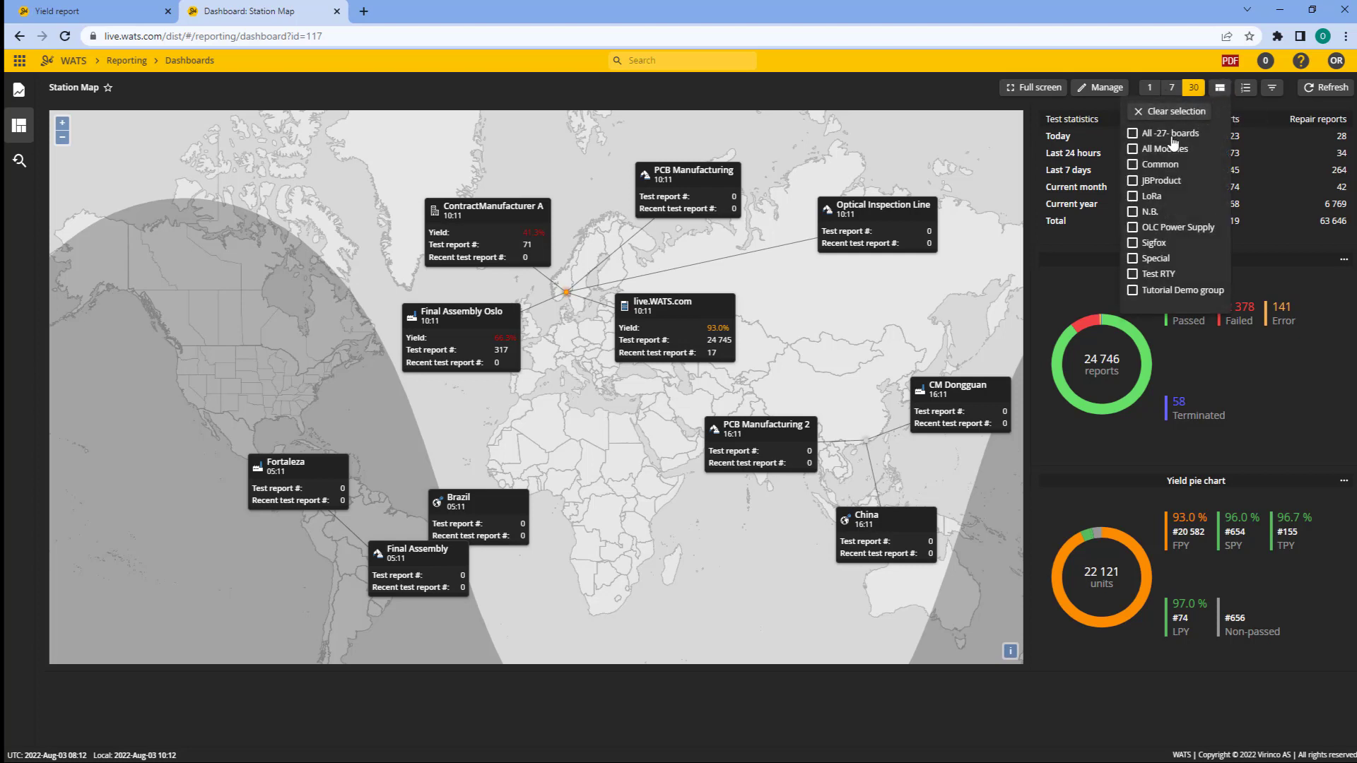
click(1248, 89)
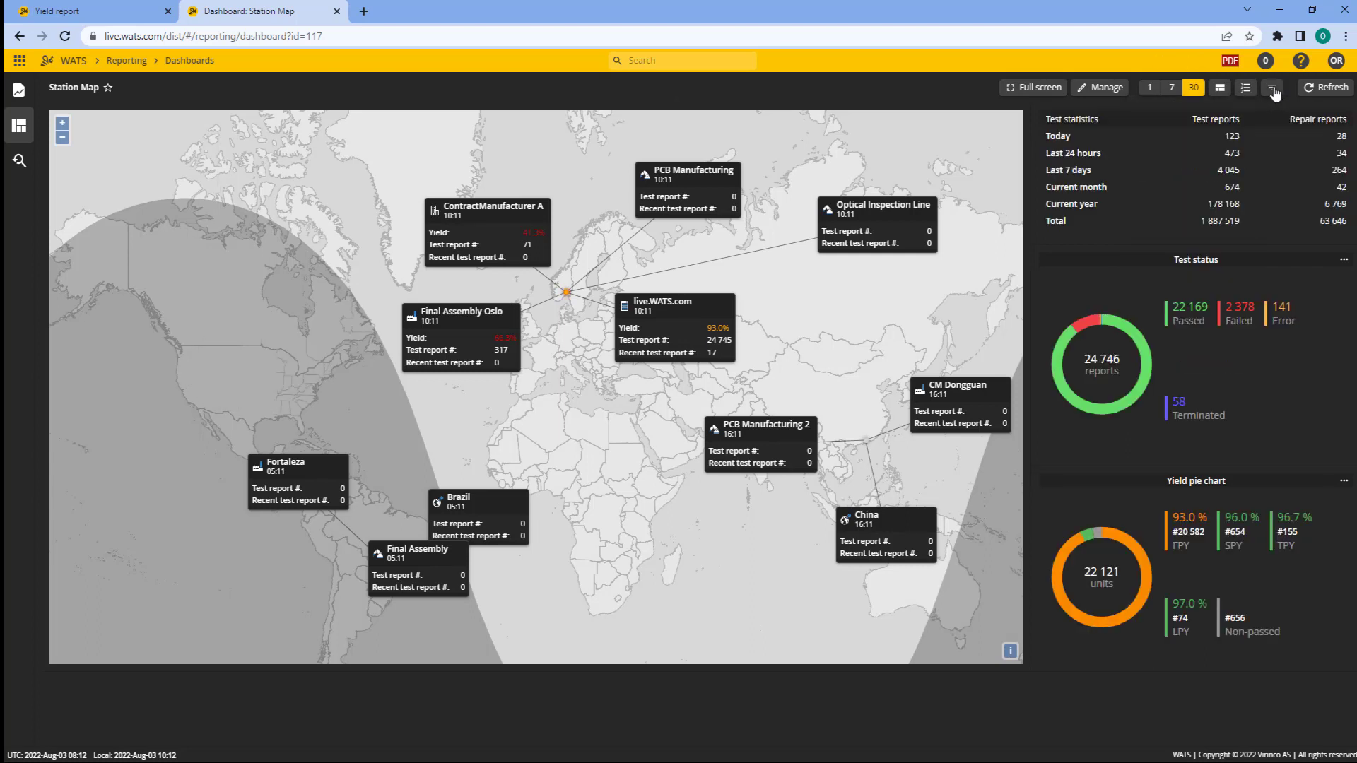
click(1272, 87)
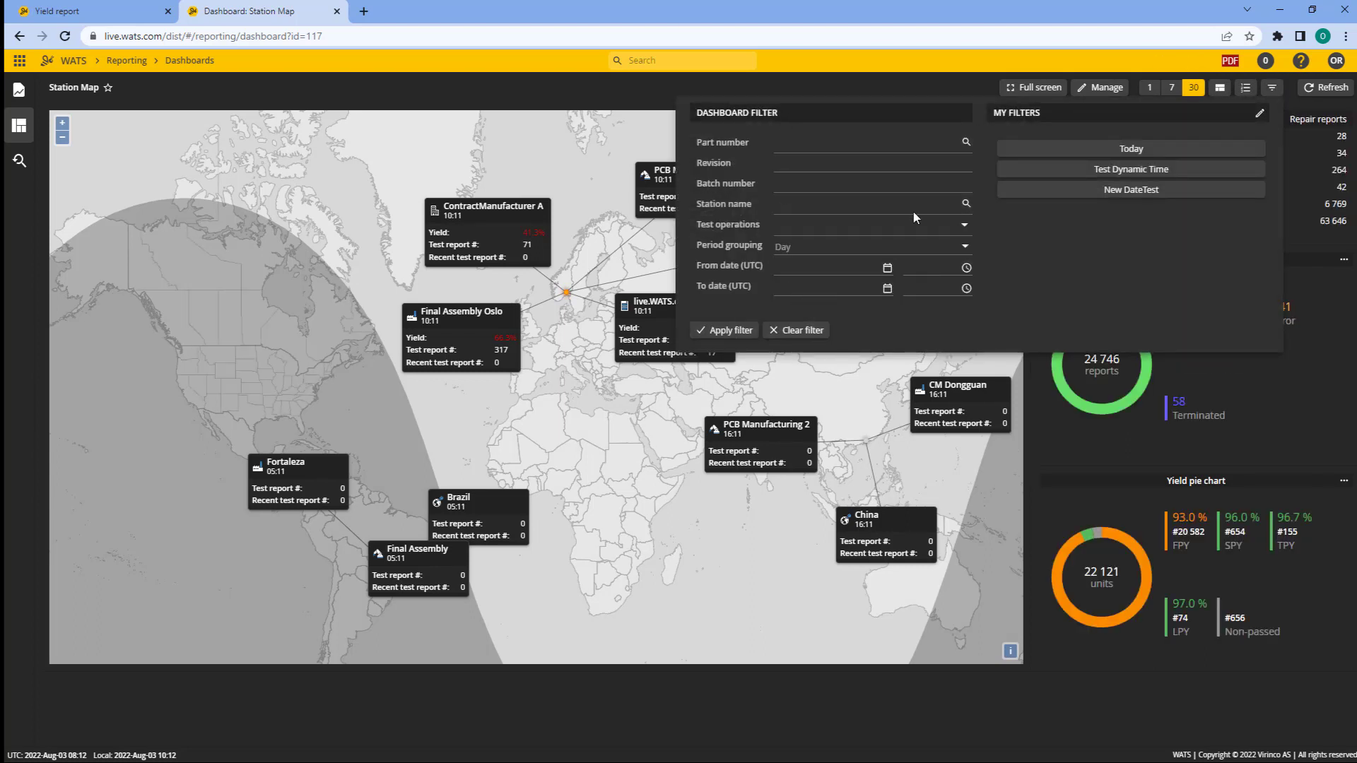